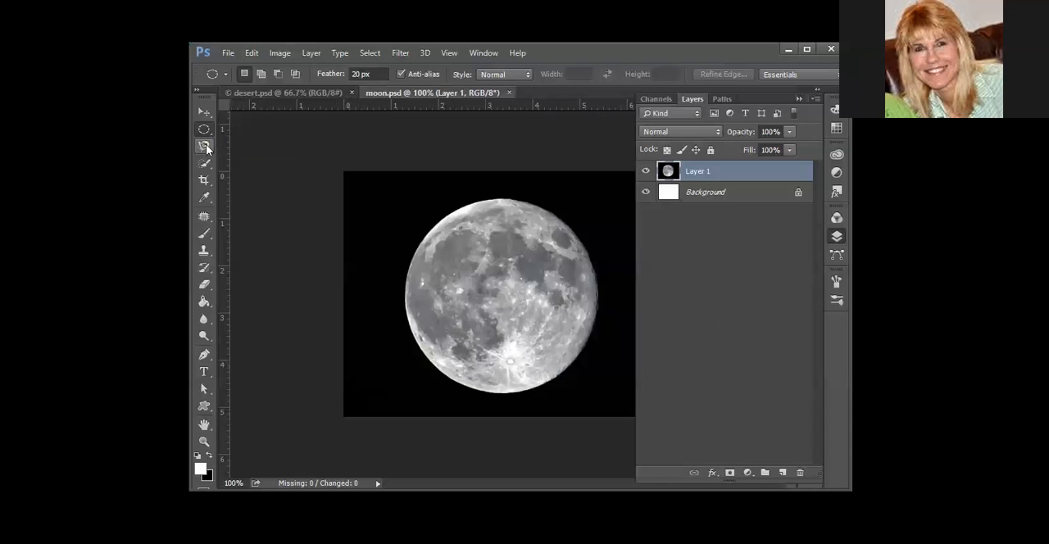
Draw a freehand selection closely around the full moon in moon.psd with the Lasso tool
left_click(210, 148)
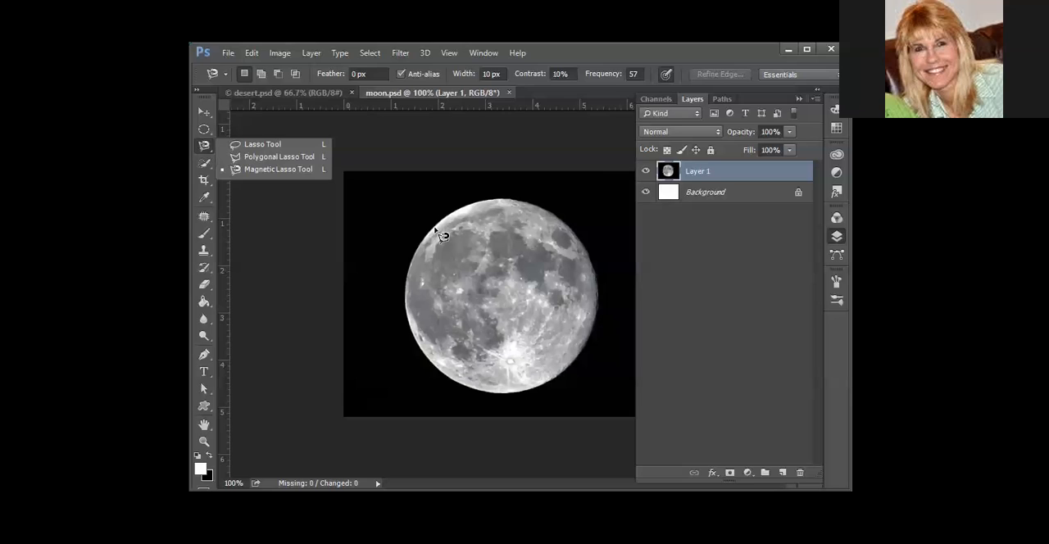
left_click(253, 148)
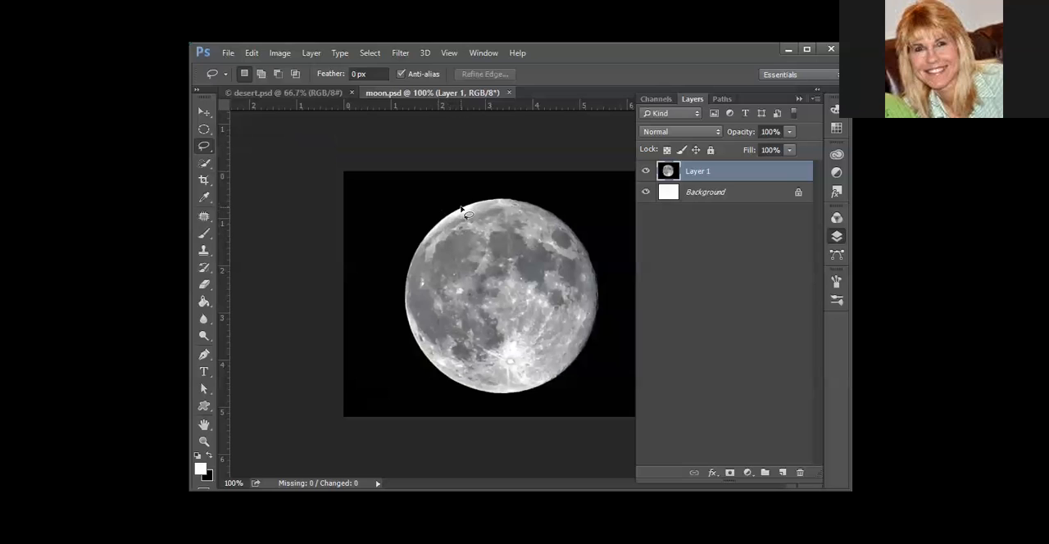
left_click_drag(423, 238, 408, 323)
mouse_move(446, 373)
left_mouse_down()
mouse_move(482, 393)
mouse_move(530, 390)
mouse_move(575, 368)
mouse_move(597, 316)
mouse_move(581, 232)
mouse_move(553, 208)
mouse_move(508, 197)
left_mouse_up()
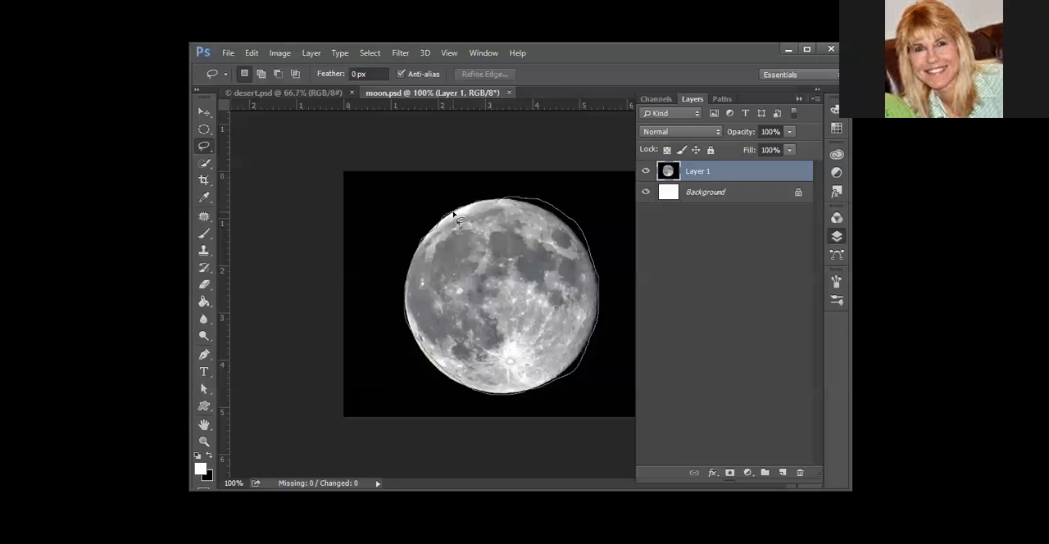
left_click_drag(454, 215, 456, 218)
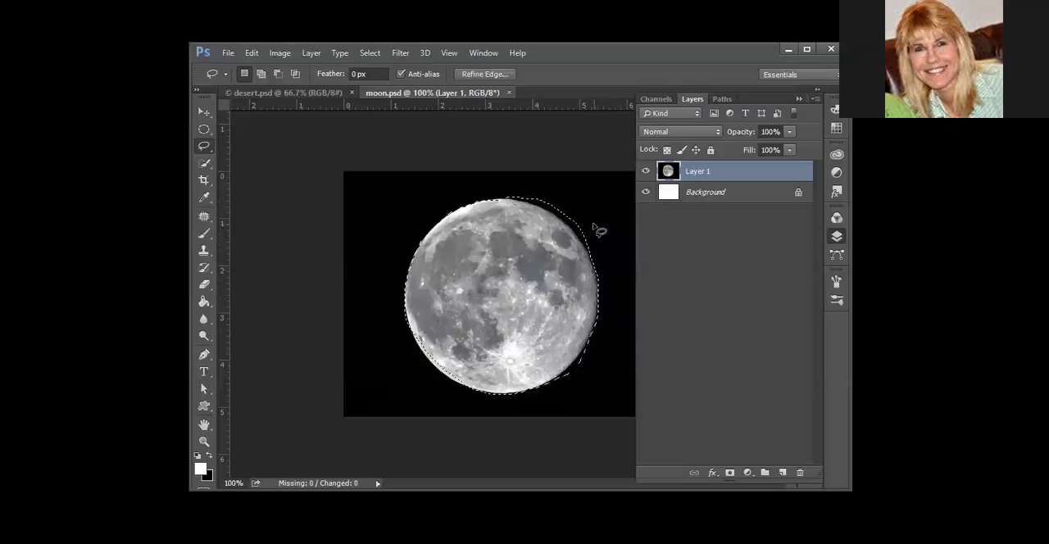
Enter Quick Mask mode and paint black over the unmasked gaps outside the moon's right edge with the 23 px hard brush
key("q")
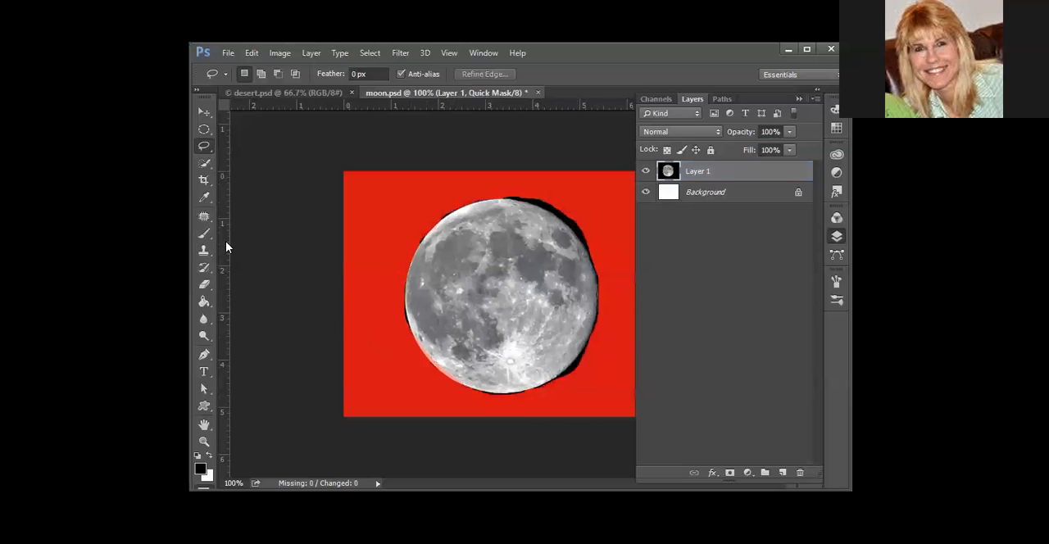
left_click(205, 238)
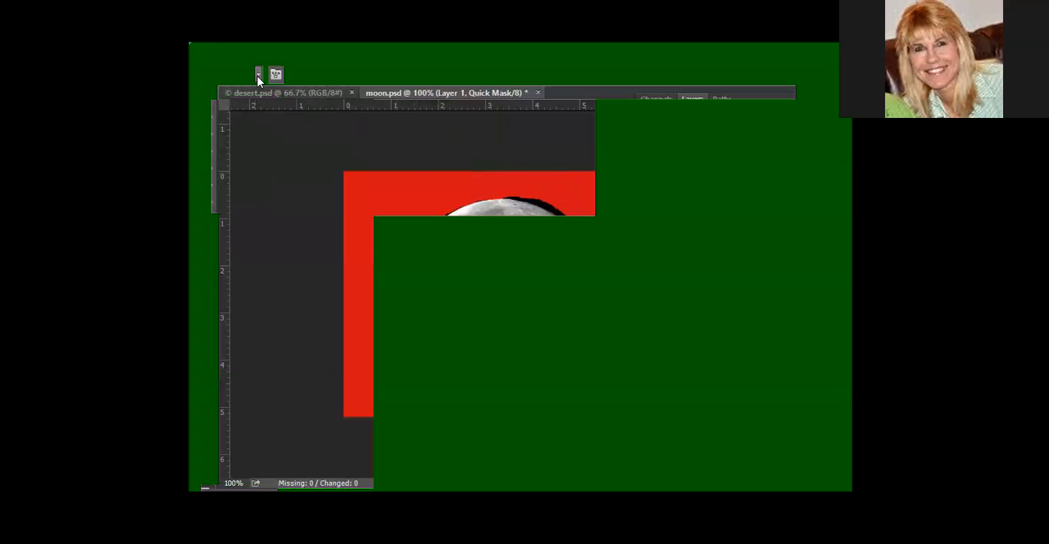
left_click(259, 75)
left_click_drag(295, 72, 273, 71)
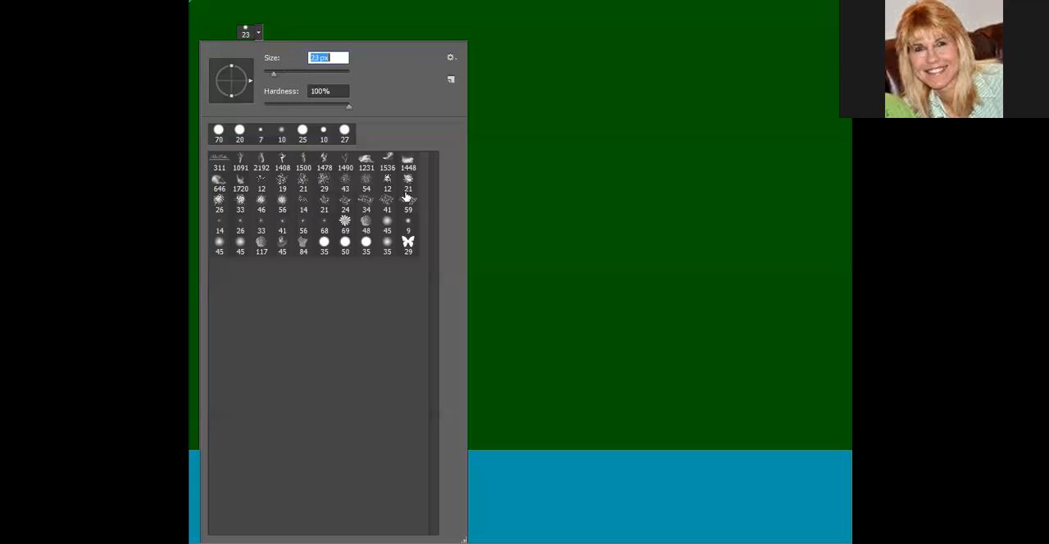
left_click(542, 153)
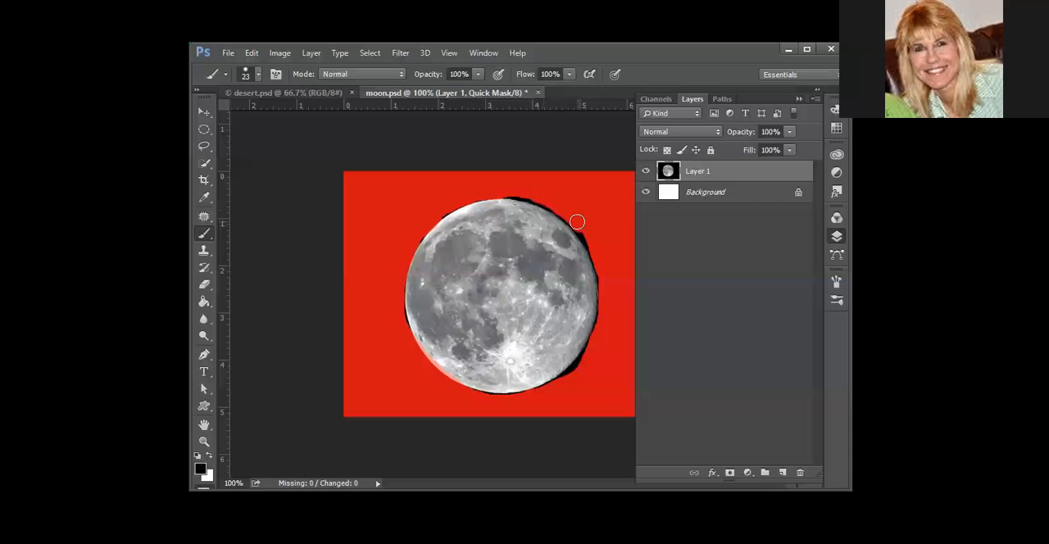
left_click_drag(536, 197, 602, 268)
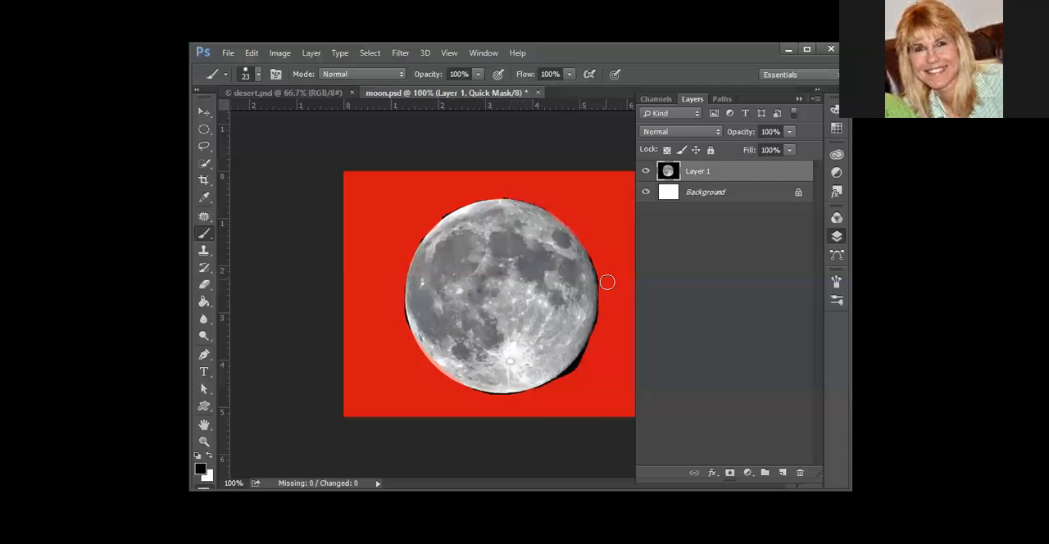
left_click_drag(590, 349, 582, 364)
Mask the remaining gaps along the moon's left, lower-right and bottom edges with black brush strokes at 200% zoom
key("ctrl+plus")
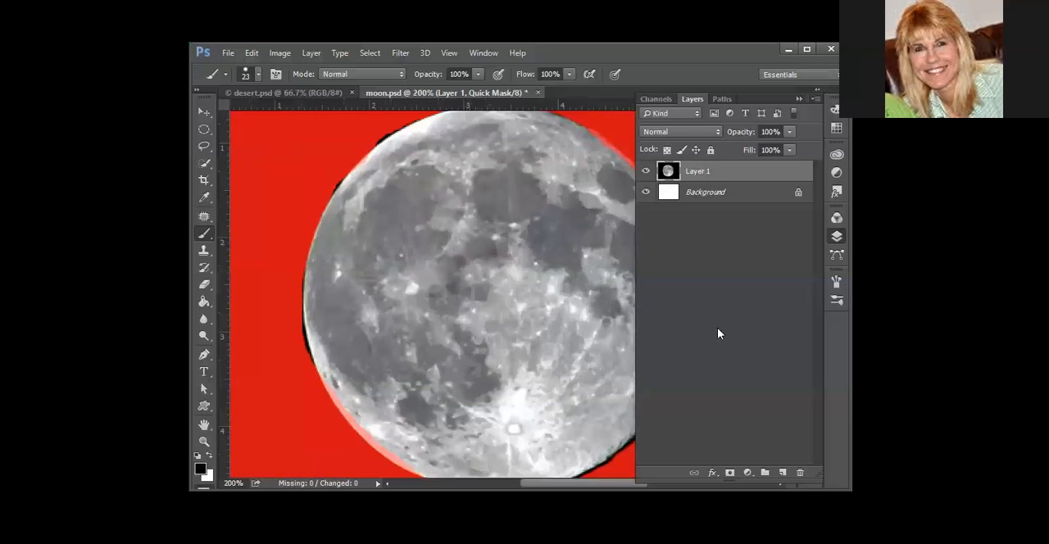
scroll(416, 251, "up", 3)
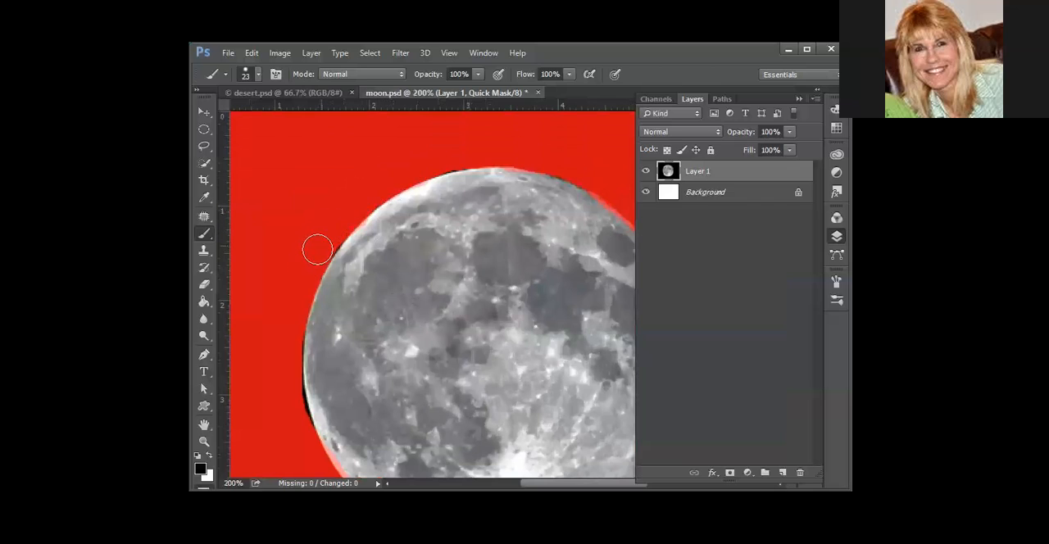
mouse_move(329, 239)
left_mouse_down()
mouse_move(292, 339)
mouse_move(300, 434)
left_mouse_up()
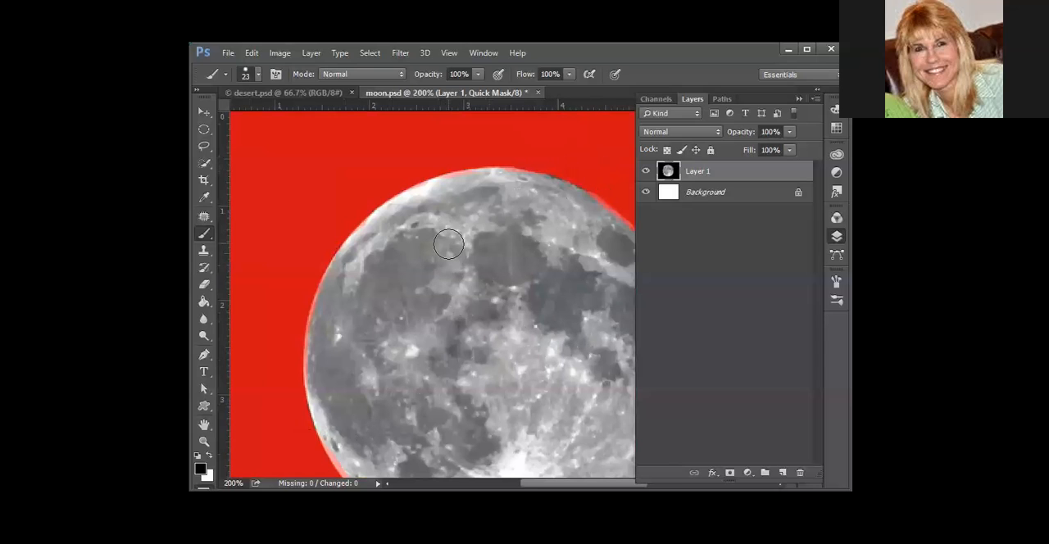
left_click_drag(489, 279, 401, 190)
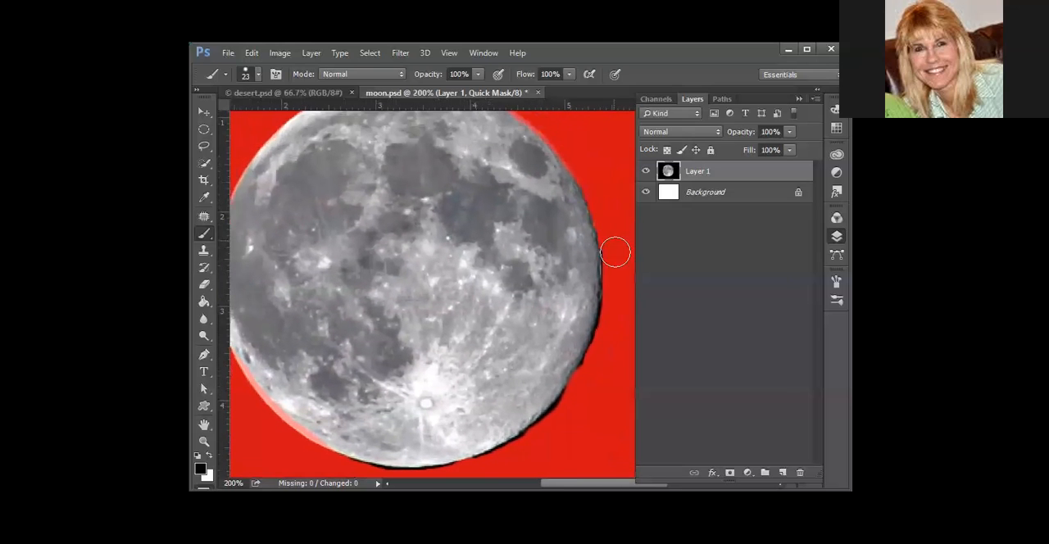
mouse_move(614, 227)
left_mouse_down()
mouse_move(593, 377)
mouse_move(574, 407)
mouse_move(593, 363)
mouse_move(551, 429)
mouse_move(567, 401)
mouse_move(537, 432)
mouse_move(463, 464)
mouse_move(421, 436)
mouse_move(353, 436)
left_mouse_up()
scroll(411, 439, "down", 2)
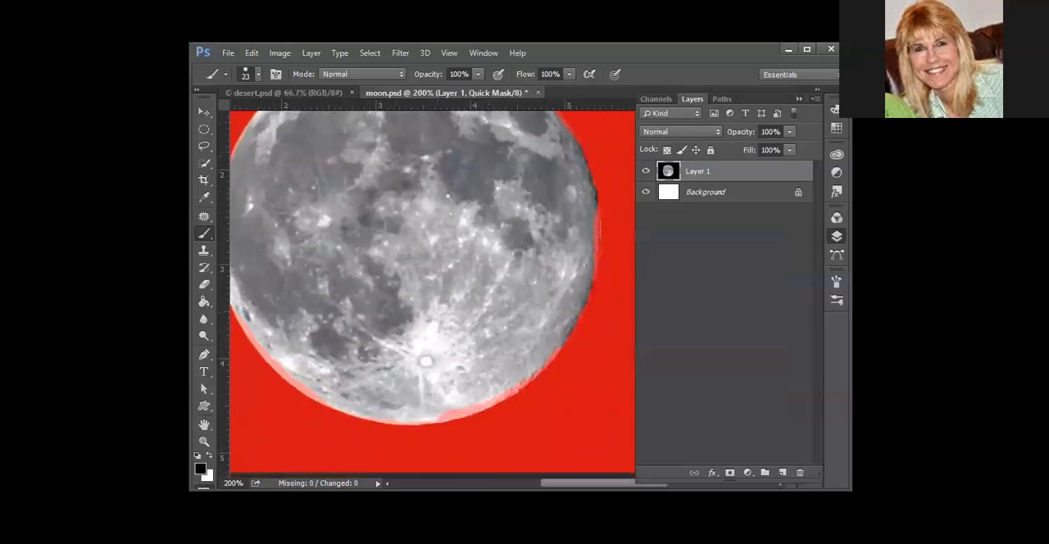
Swap the foreground color to white and paint the over-masked bottom, lower-left and right edges of the moon back into the selection
left_click(210, 460)
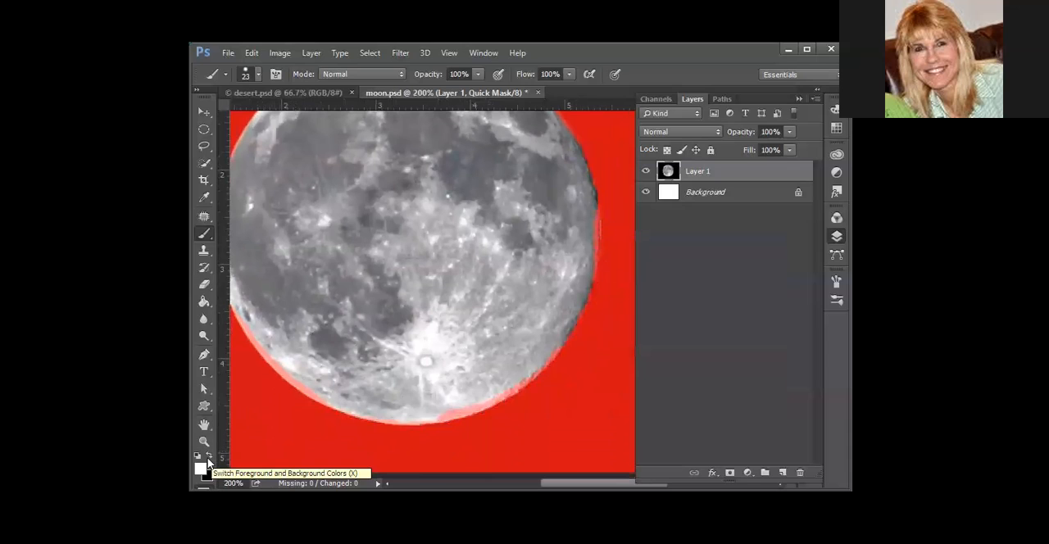
mouse_move(518, 377)
left_mouse_down()
mouse_move(445, 403)
mouse_move(382, 403)
left_mouse_up()
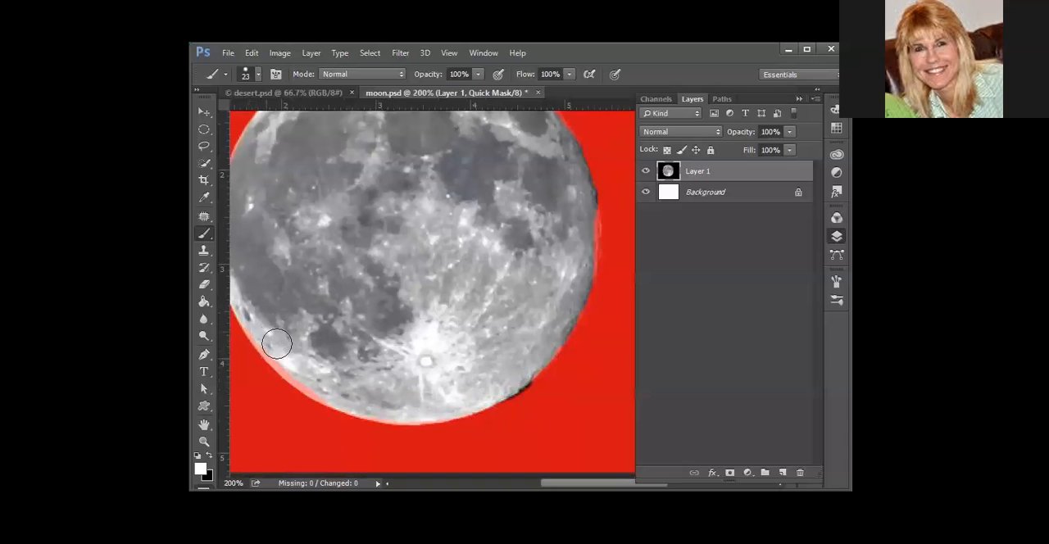
left_click_drag(300, 370, 236, 299)
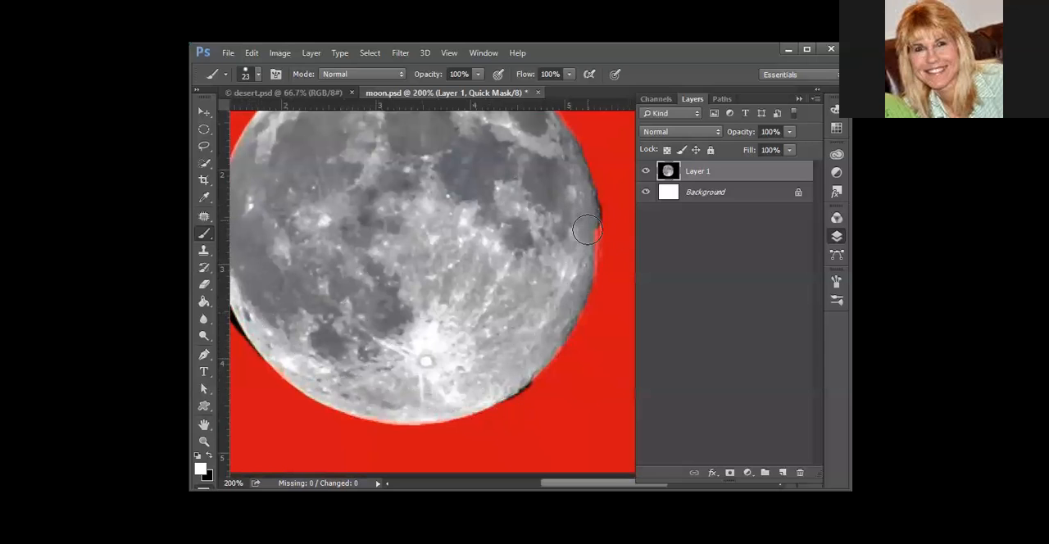
scroll(533, 279, "up", 2)
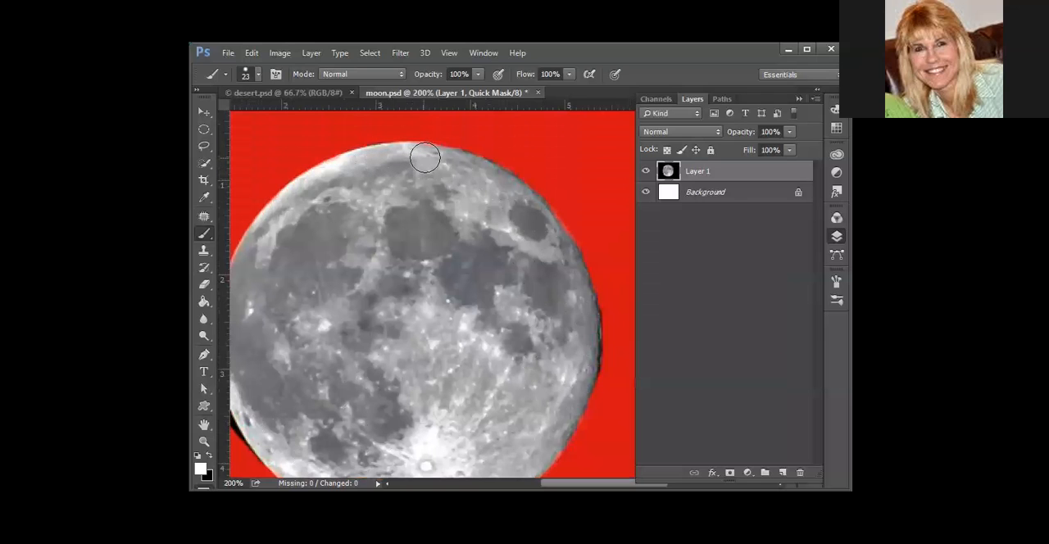
Refine the mask along the moon's left edge with the brush and swap the foreground color back to black
mouse_move(352, 342)
left_mouse_down()
mouse_move(414, 266)
mouse_move(387, 261)
left_mouse_up()
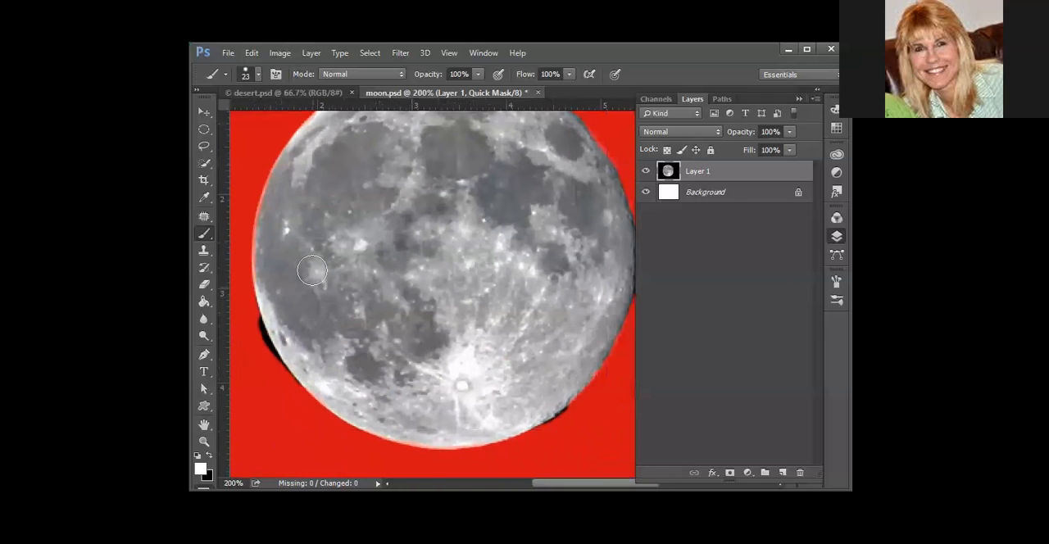
left_click_drag(279, 195, 267, 289)
left_click(211, 457)
scroll(336, 301, "up", 3)
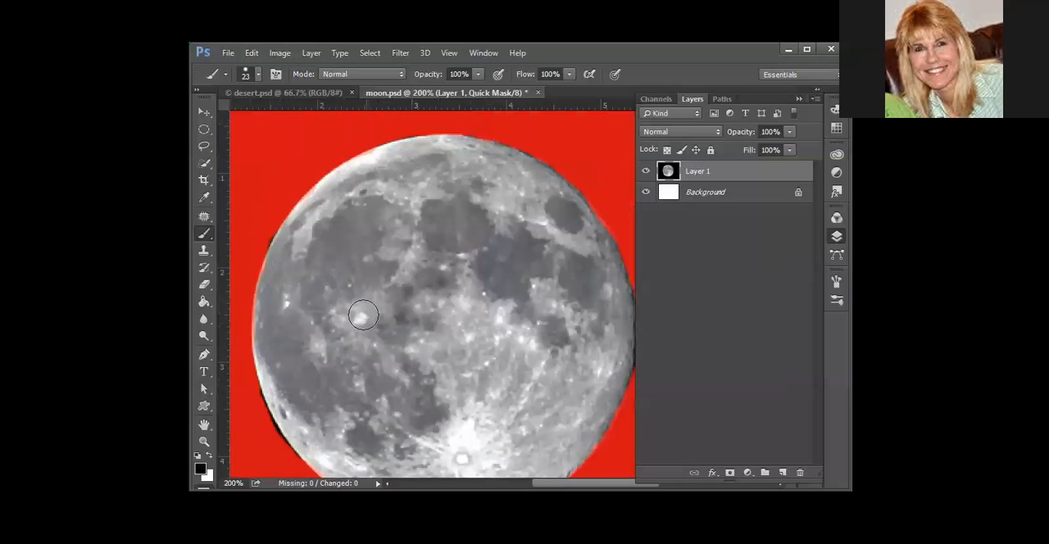
Exit Quick Mask mode to turn the painted mask into a selection, and check its outline around the moon
key("q")
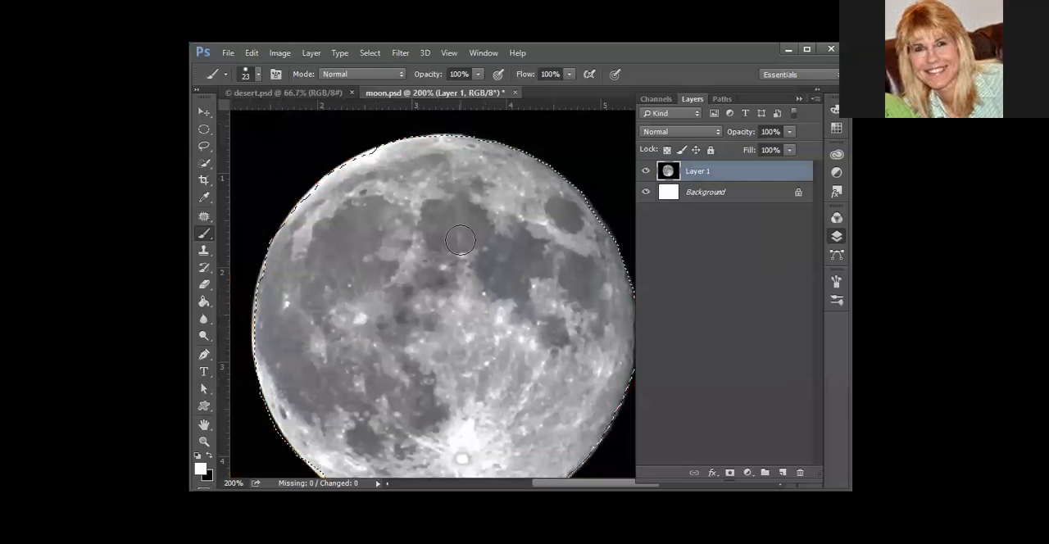
scroll(608, 209, "down", 3)
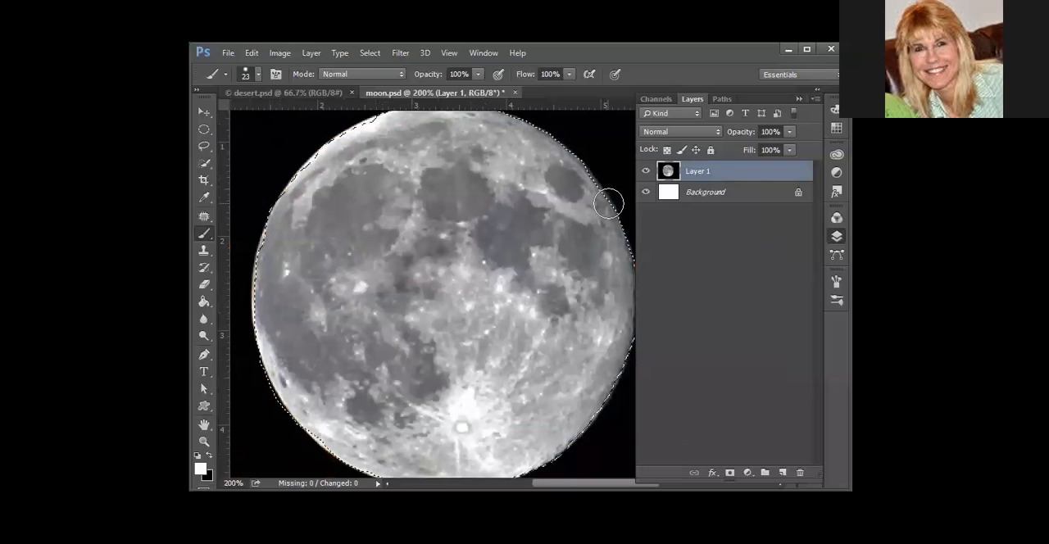
scroll(613, 235, "up", 3)
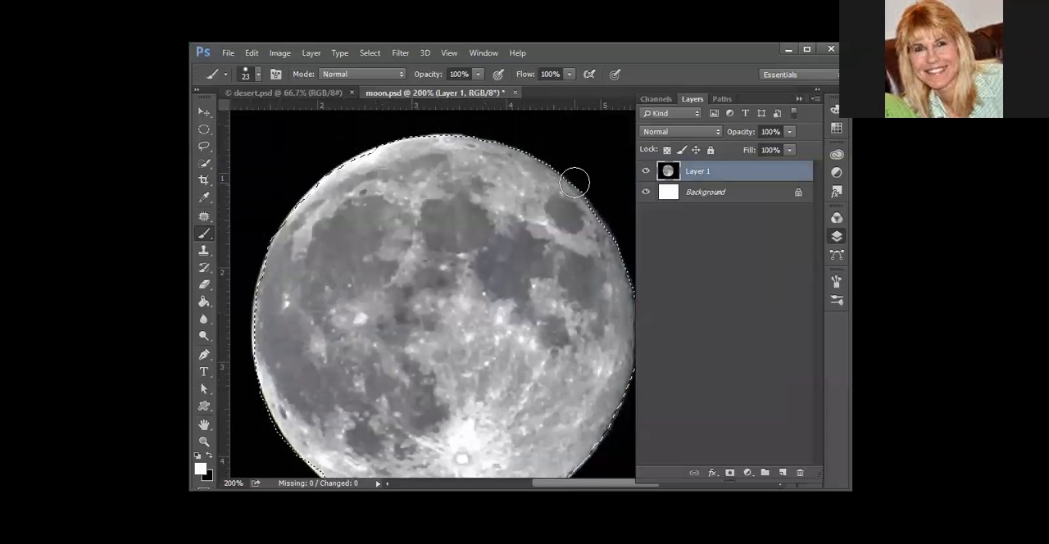
key("q")
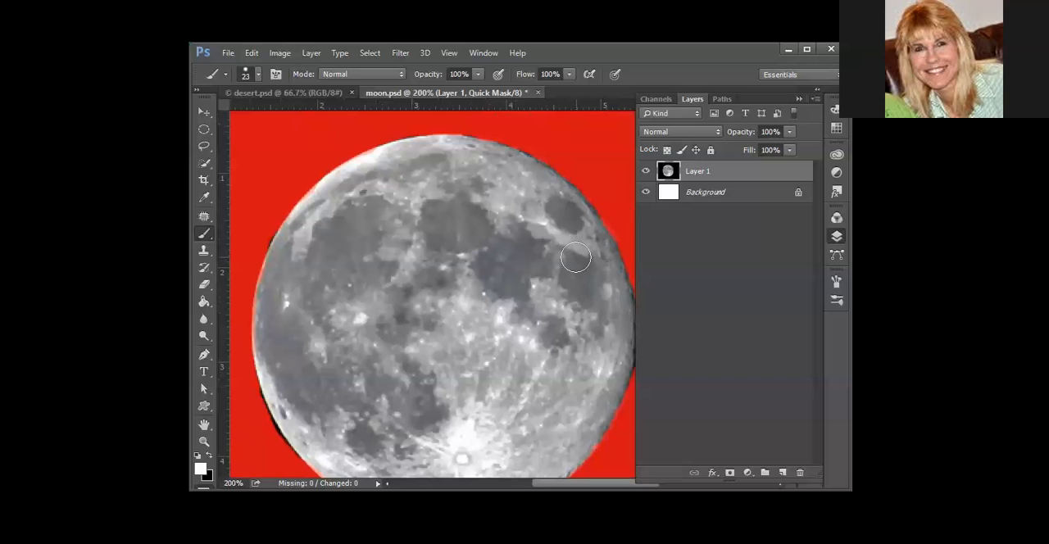
key("q")
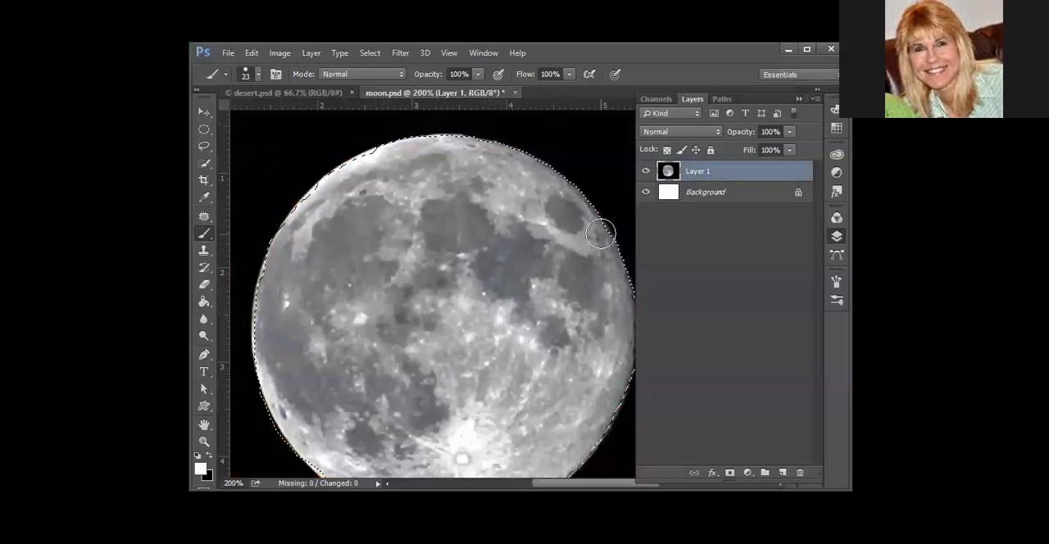
scroll(422, 282, "down", 2)
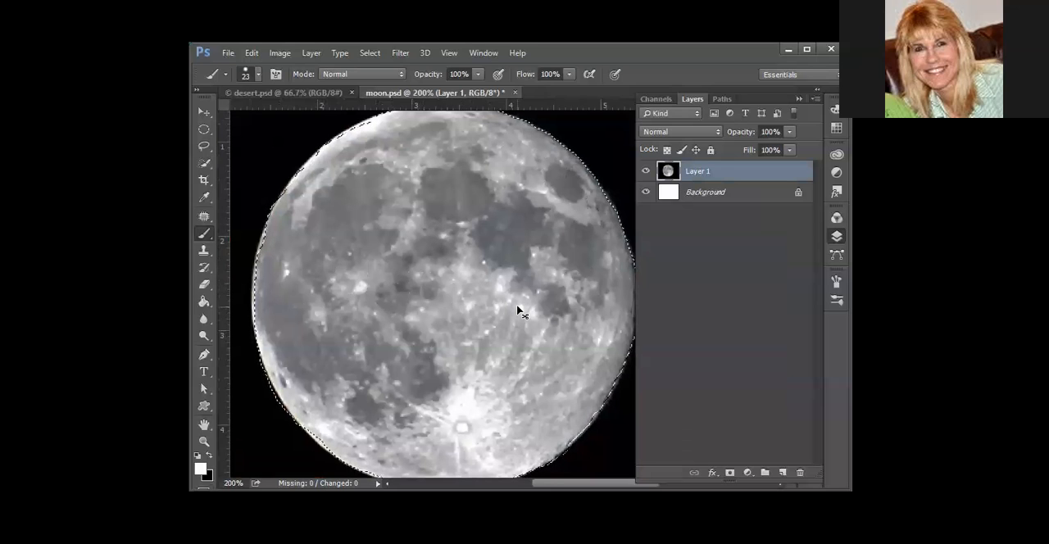
Copy the selected moon and paste it into the desert.psd document
key("ctrl+minus")
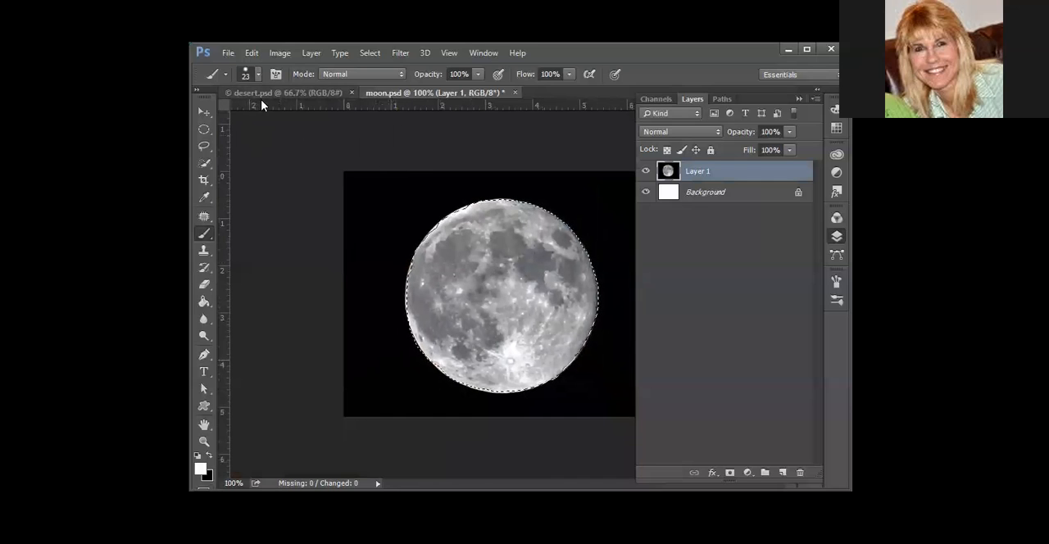
left_click(253, 53)
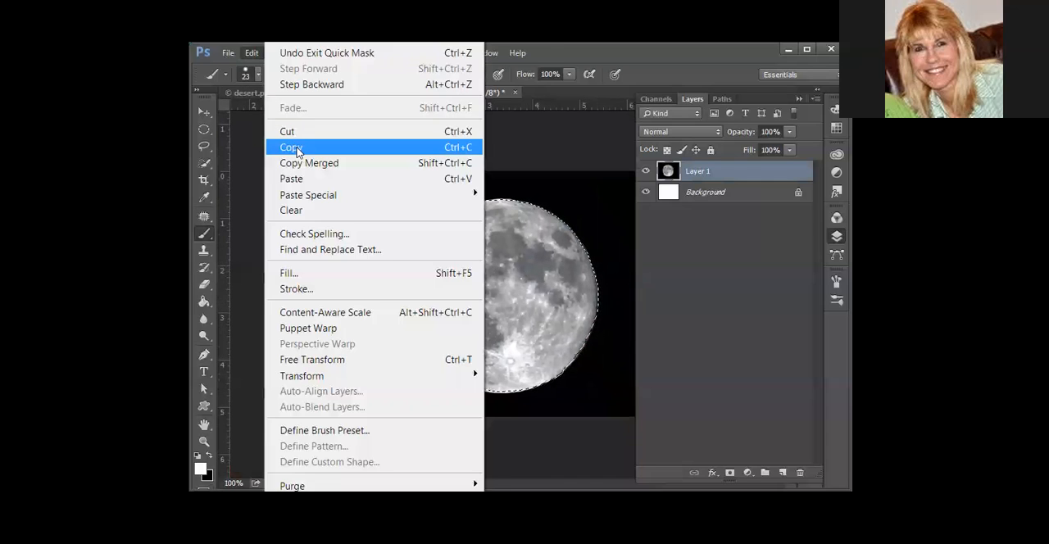
left_click(298, 147)
left_click(295, 93)
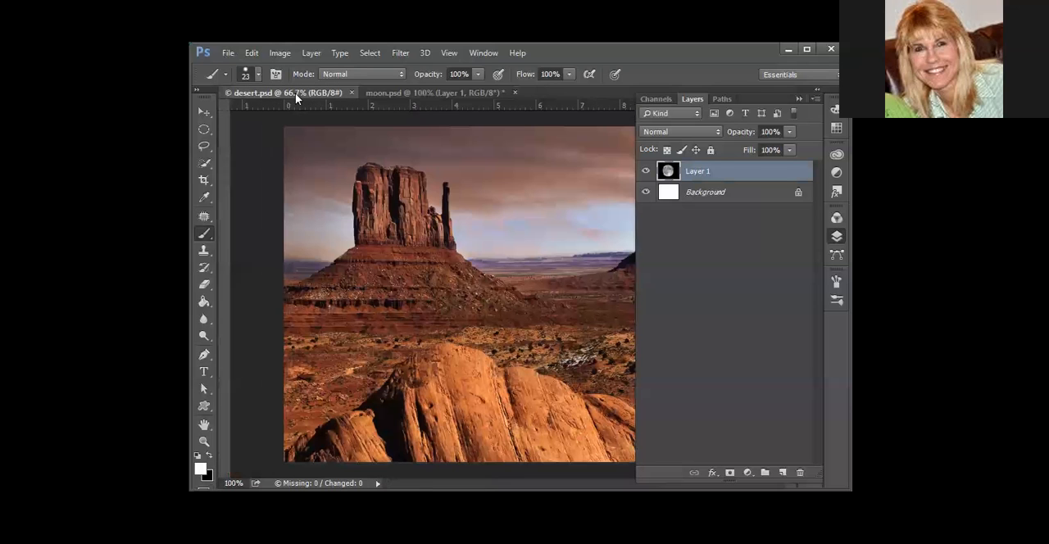
left_click(253, 53)
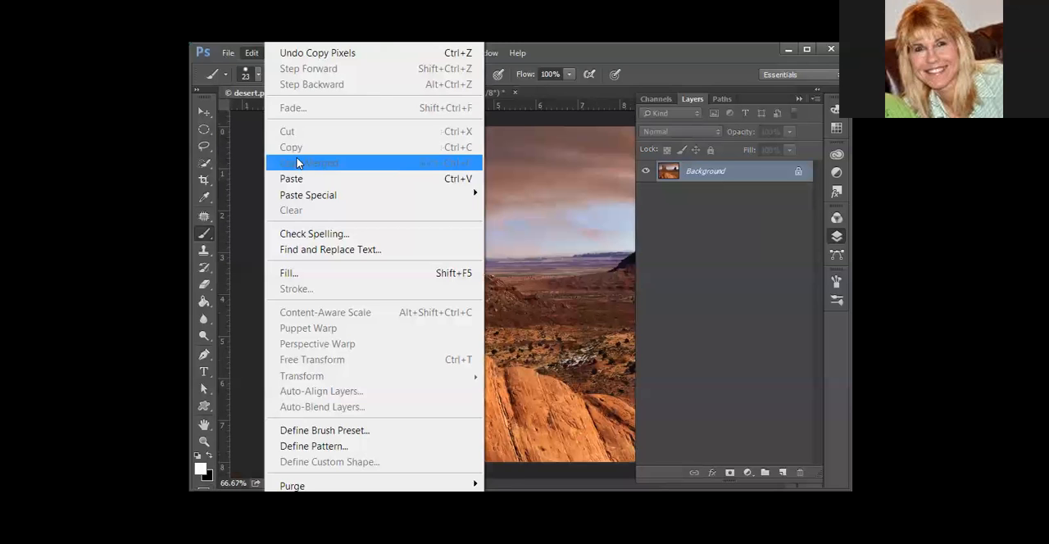
left_click(303, 177)
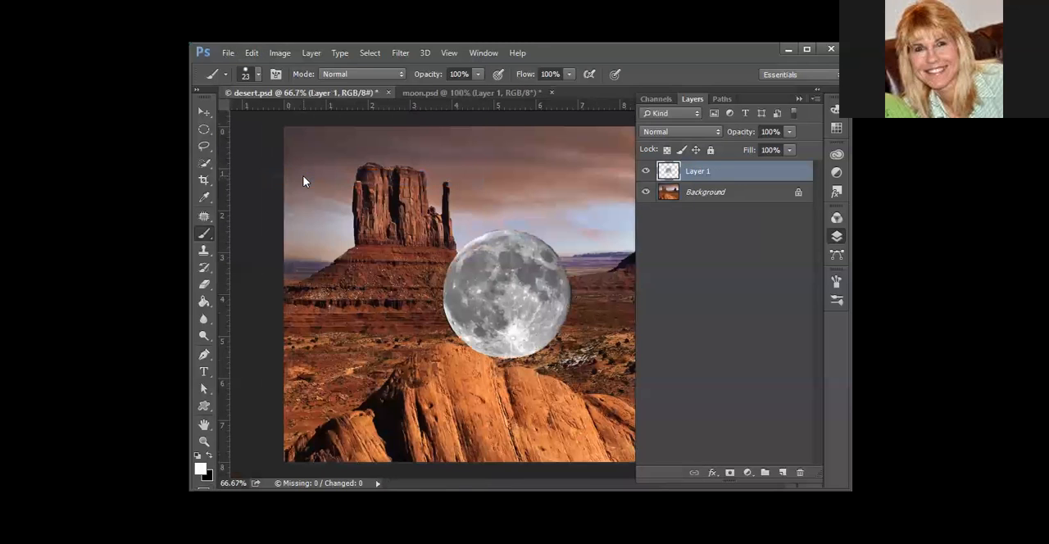
Move the pasted moon into the sky to the right of the butte and set its layer opacity to 38%
left_click(204, 111)
left_click_drag(522, 314, 564, 217)
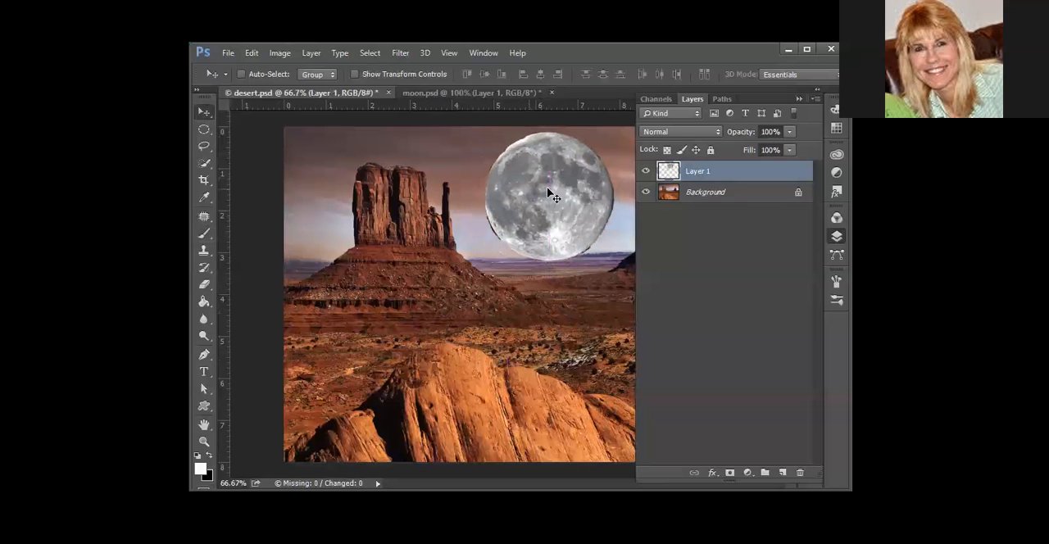
left_click(789, 133)
left_click_drag(752, 150, 748, 149)
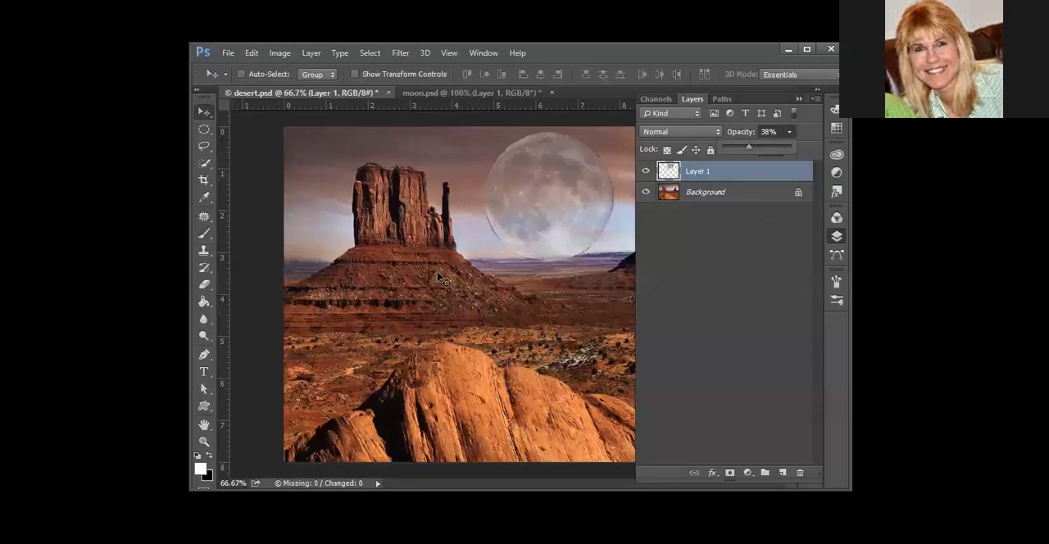
Soften the pasted moon's edge with the Blur tool at 50% strength and rename its layer moon1
left_click(205, 321)
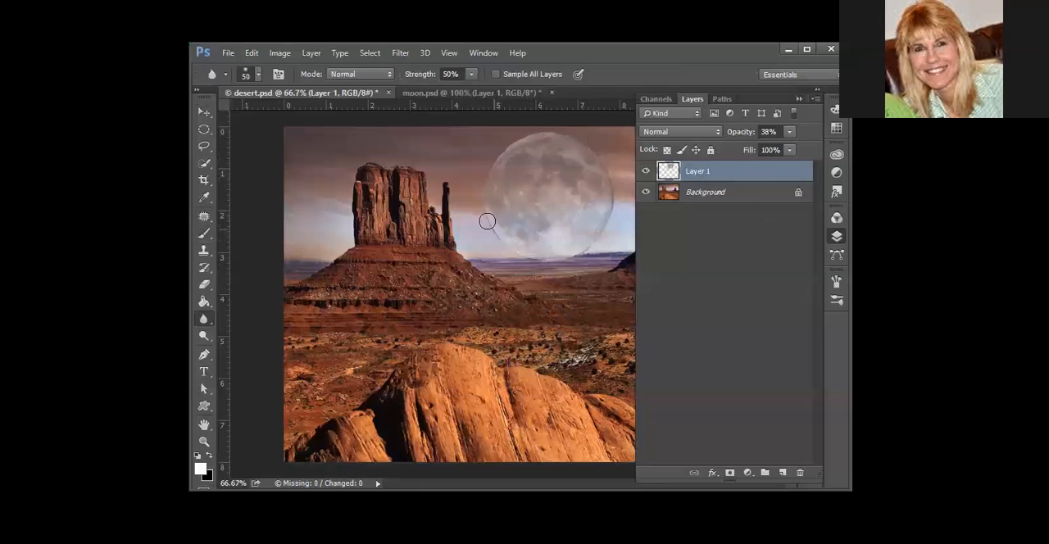
double_click(702, 174)
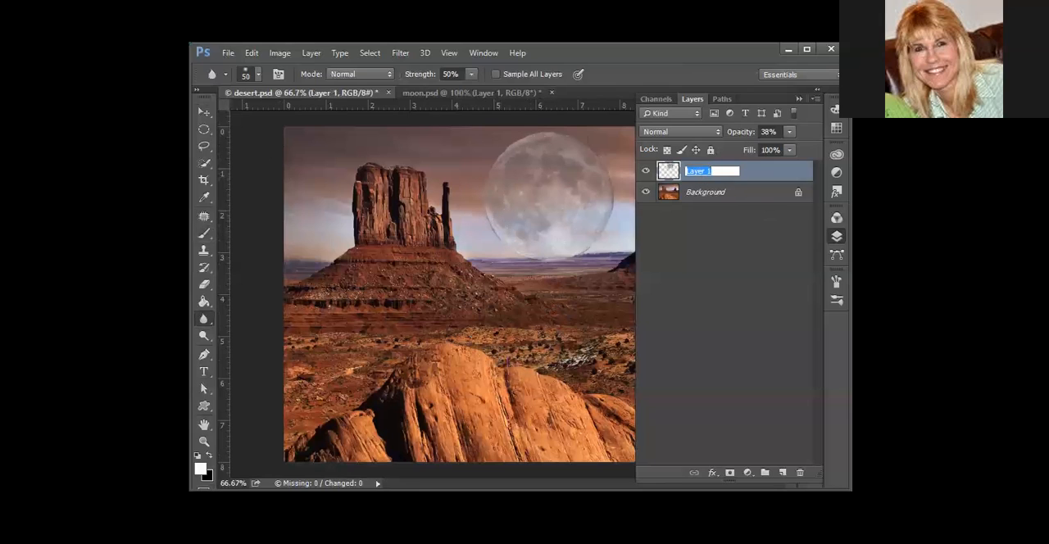
key("Return")
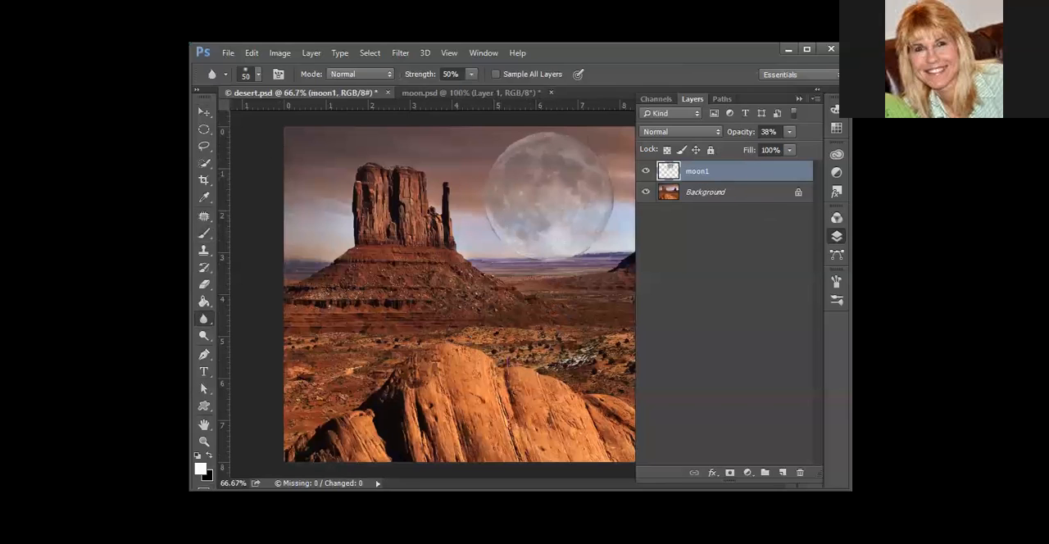
In moon.psd, clear the existing selection and outline the whole moon with the Polygonal Lasso tool
left_click(446, 94)
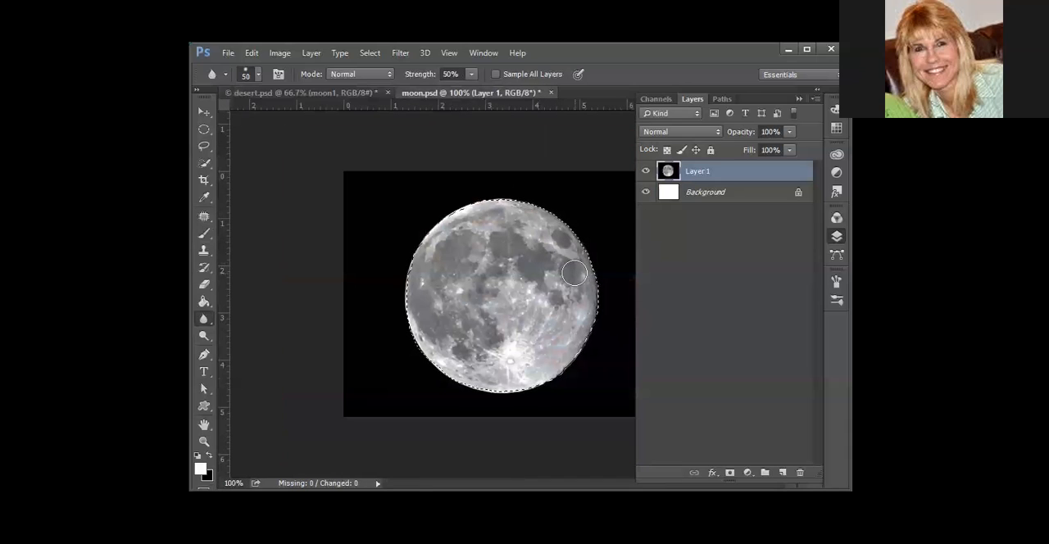
key("ctrl+d")
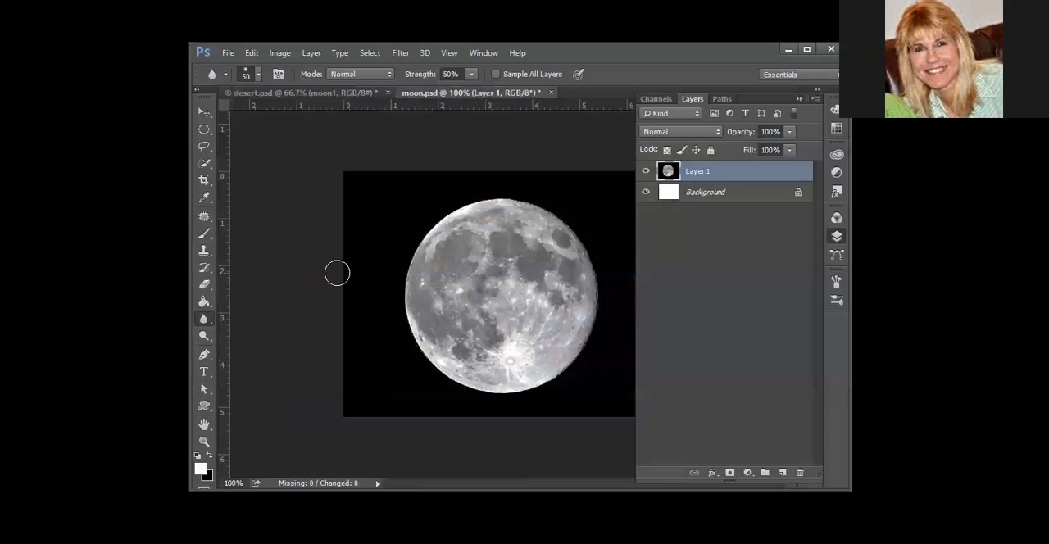
left_click(210, 150)
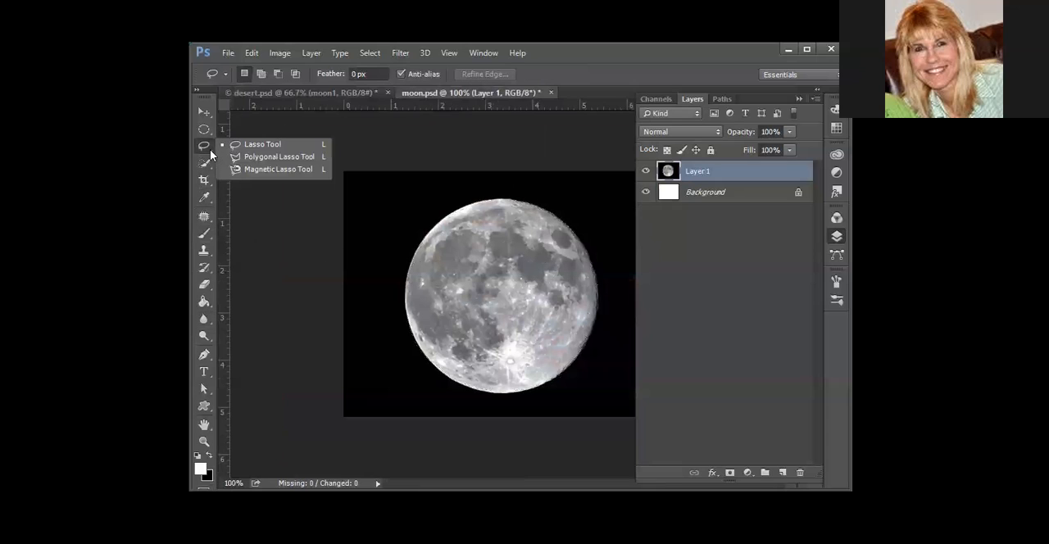
left_click(311, 157)
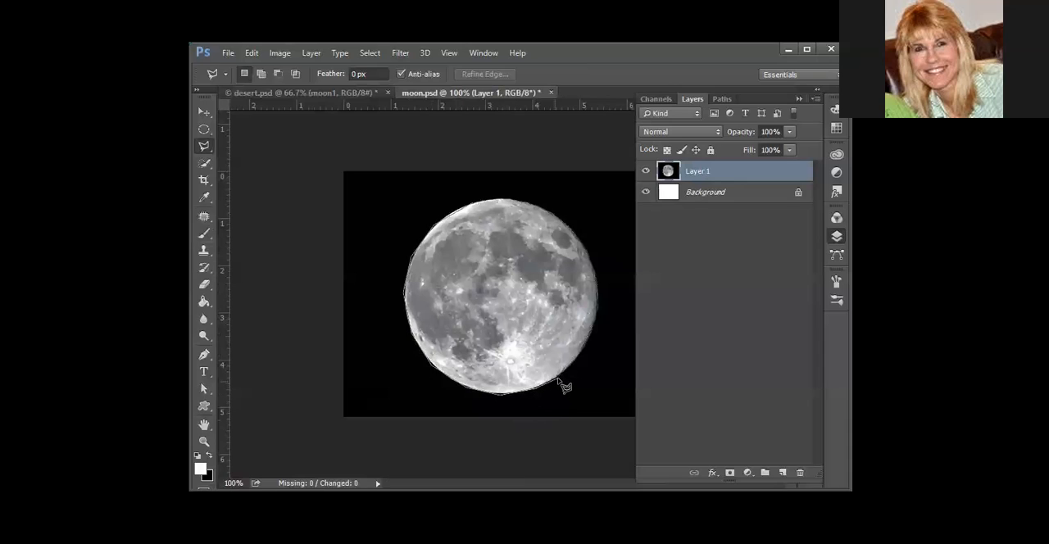
left_click(585, 350)
left_click(598, 285)
left_click(592, 254)
left_click(578, 235)
left_click(554, 218)
left_click(492, 202)
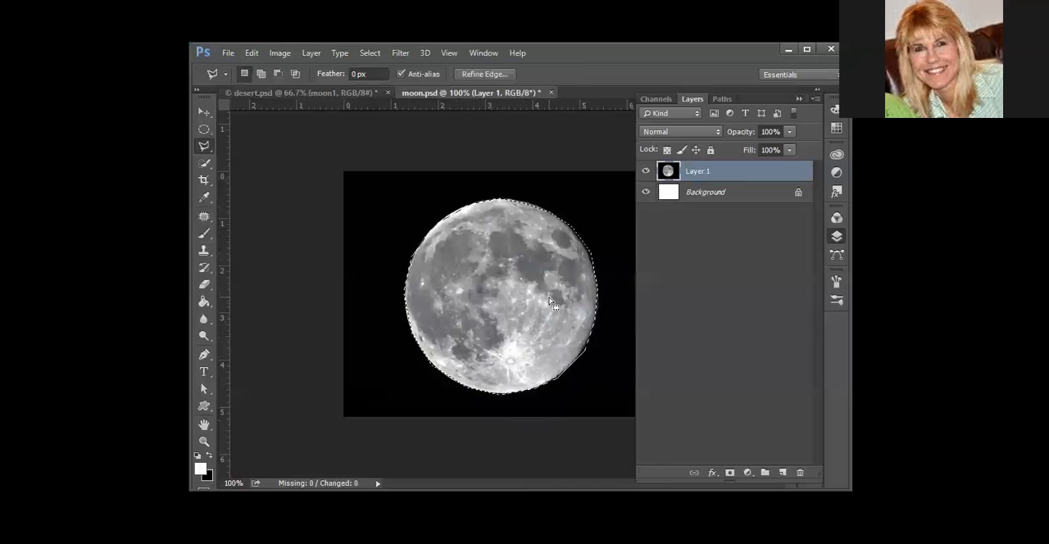
Refine the moon selection in Quick Mask mode by painting black over the dark fringe along its right edge, and exit the mode
key("q")
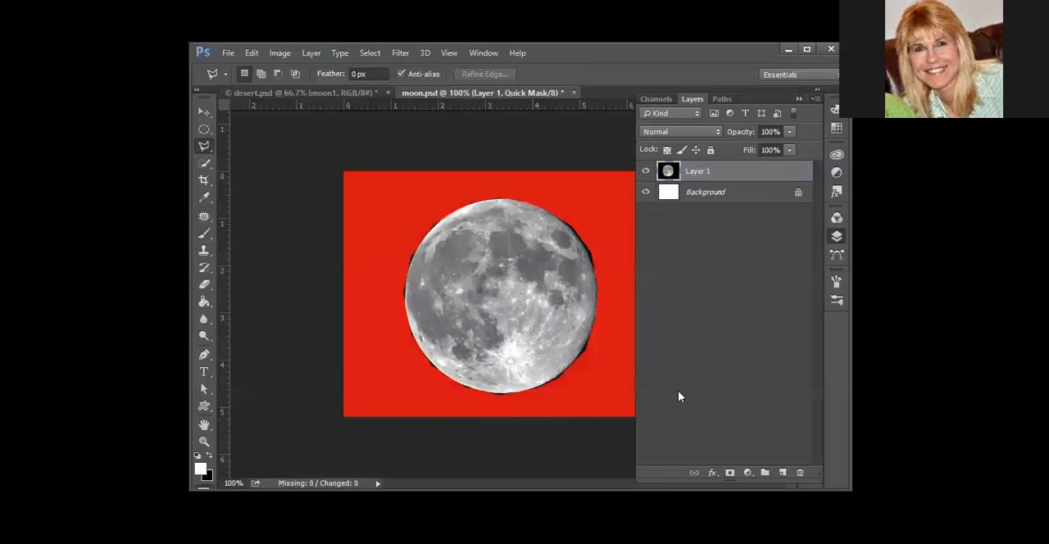
key("ctrl+plus")
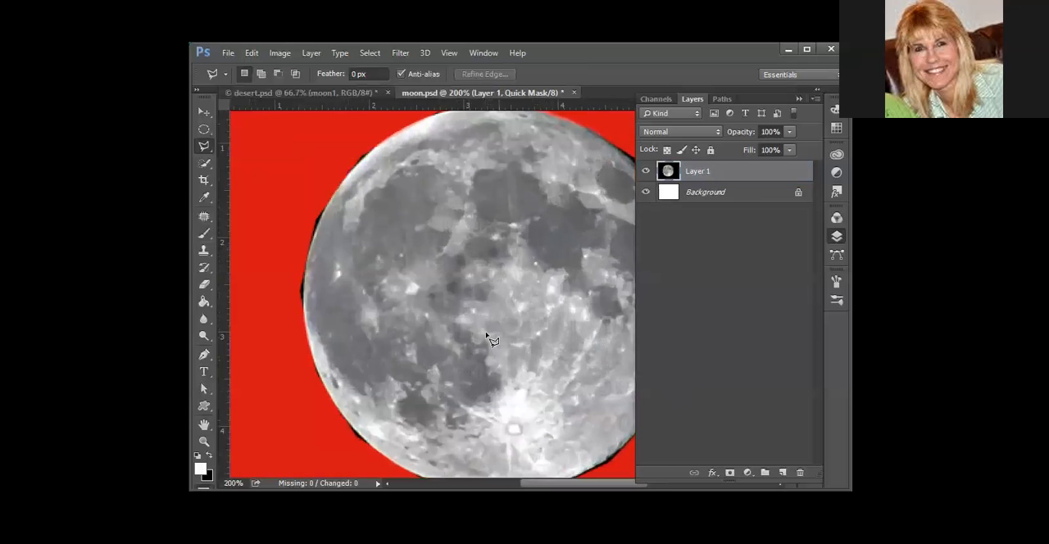
left_click_drag(560, 382, 442, 354)
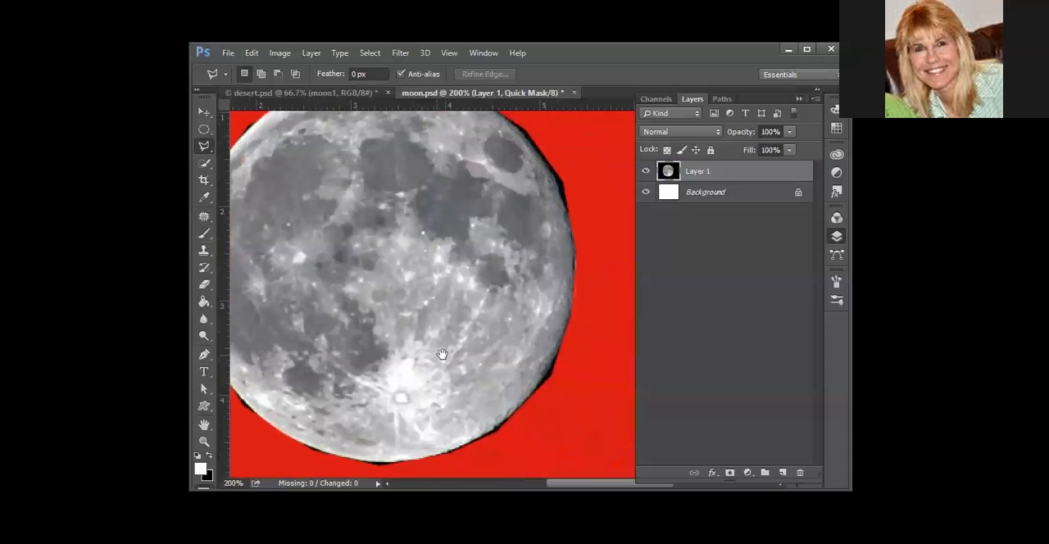
left_click(200, 237)
left_click(211, 454)
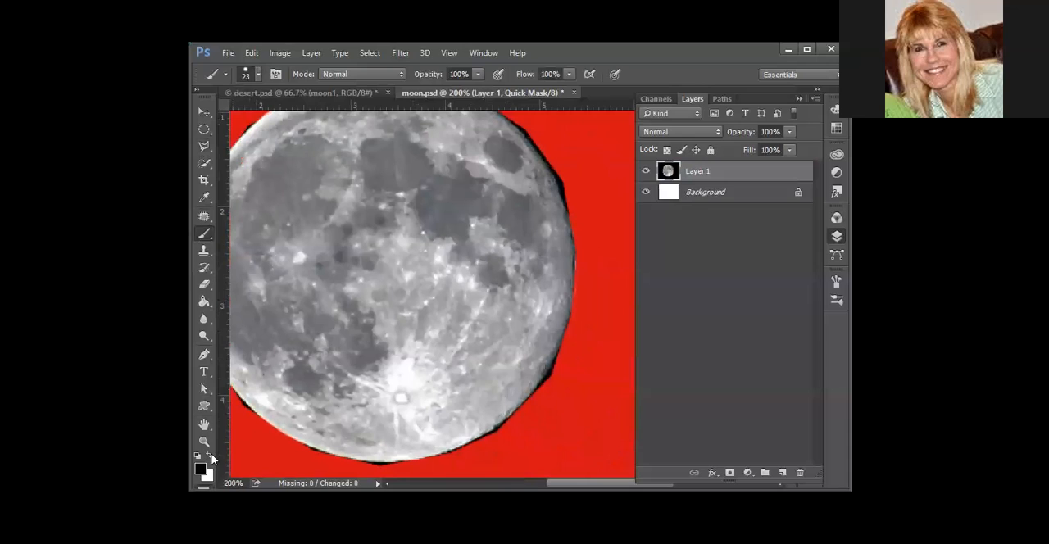
mouse_move(592, 404)
left_mouse_down()
mouse_move(564, 381)
mouse_move(568, 371)
mouse_move(558, 388)
mouse_move(567, 361)
mouse_move(580, 391)
left_mouse_up()
left_click_drag(582, 191, 535, 121)
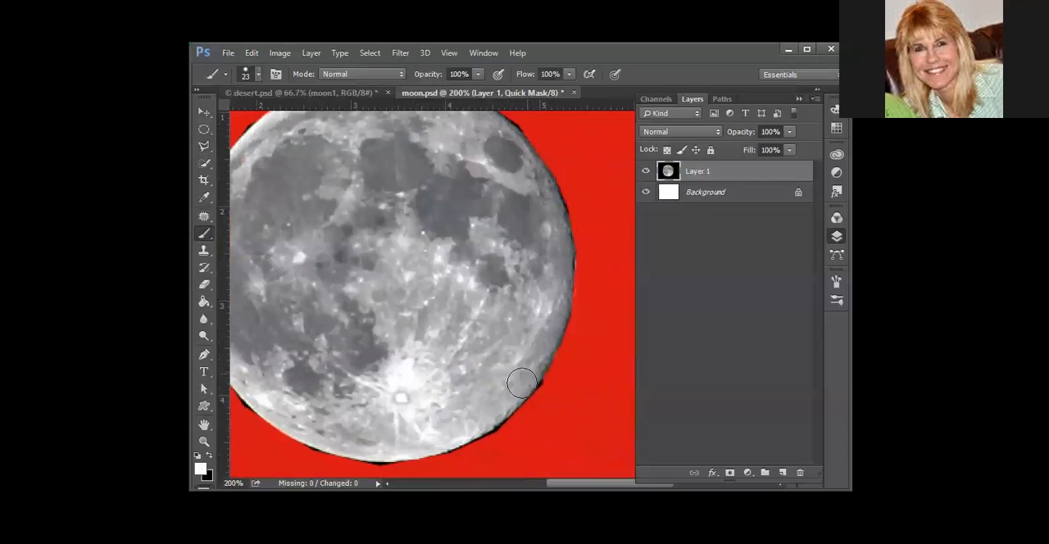
mouse_move(415, 350)
left_mouse_down()
mouse_move(464, 361)
mouse_move(529, 344)
mouse_move(486, 435)
mouse_move(472, 356)
left_mouse_up()
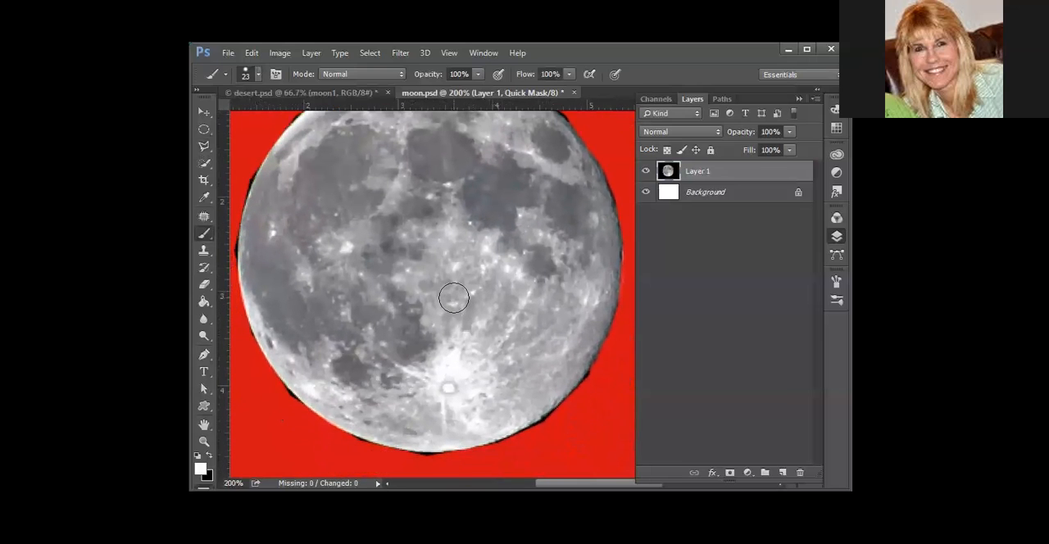
key("q")
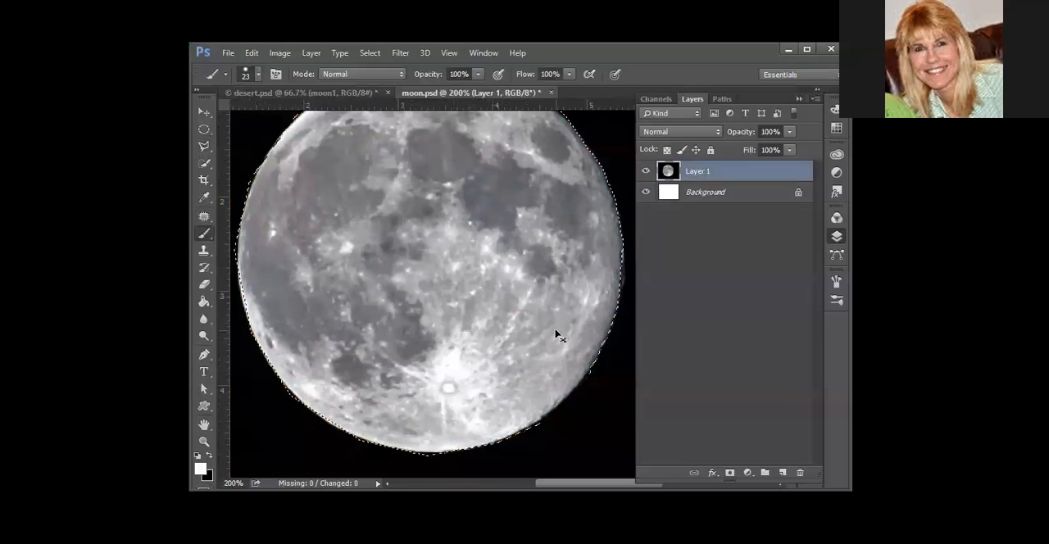
key("ctrl+minus")
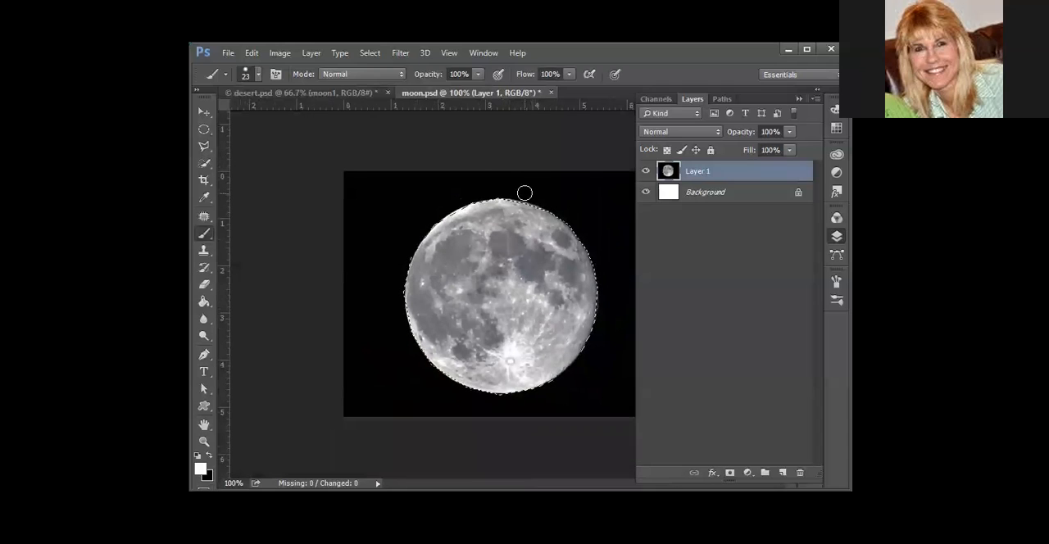
Copy the newly selected moon and paste it into desert.psd
left_click(251, 51)
left_click(312, 148)
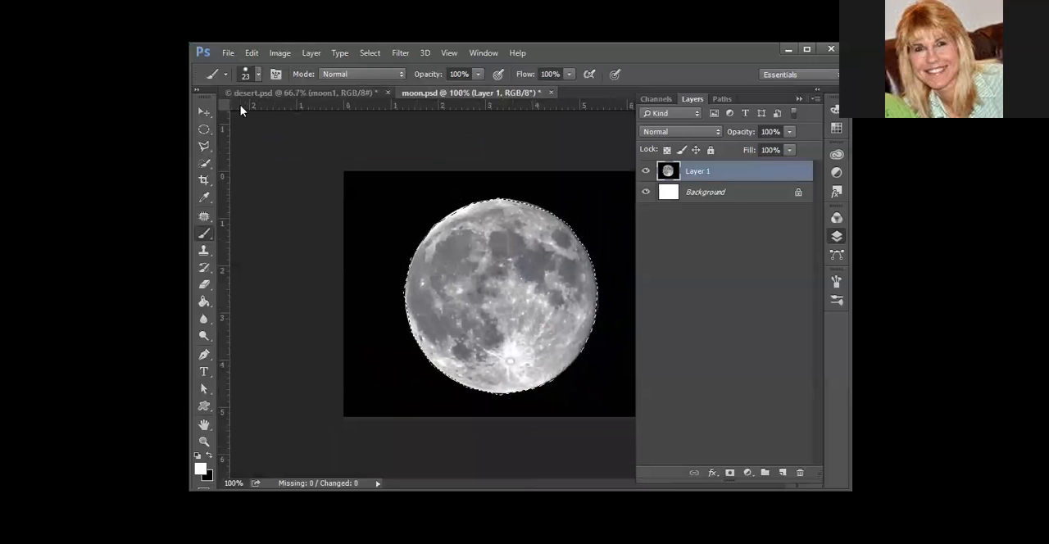
left_click(280, 92)
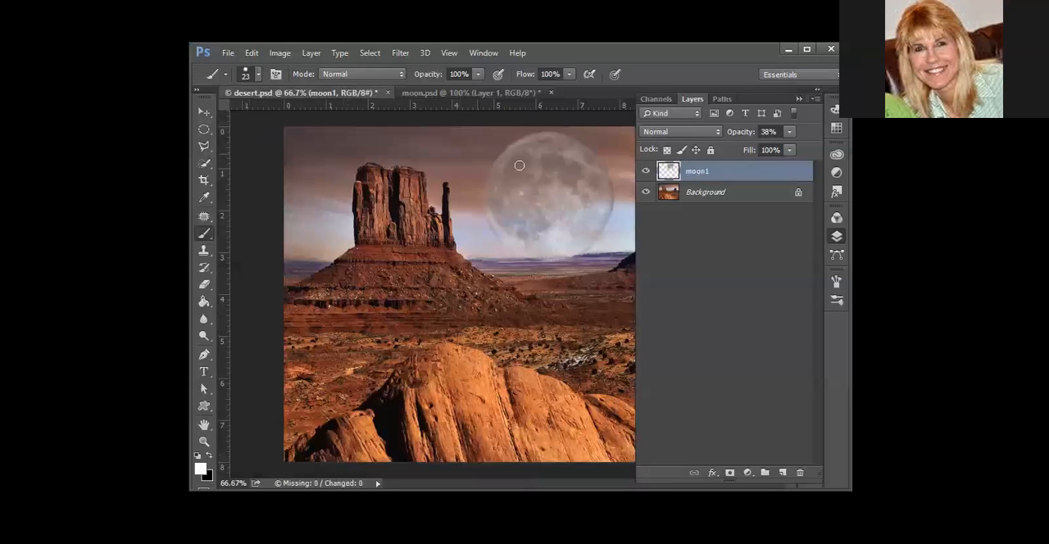
left_click(252, 52)
left_click(307, 180)
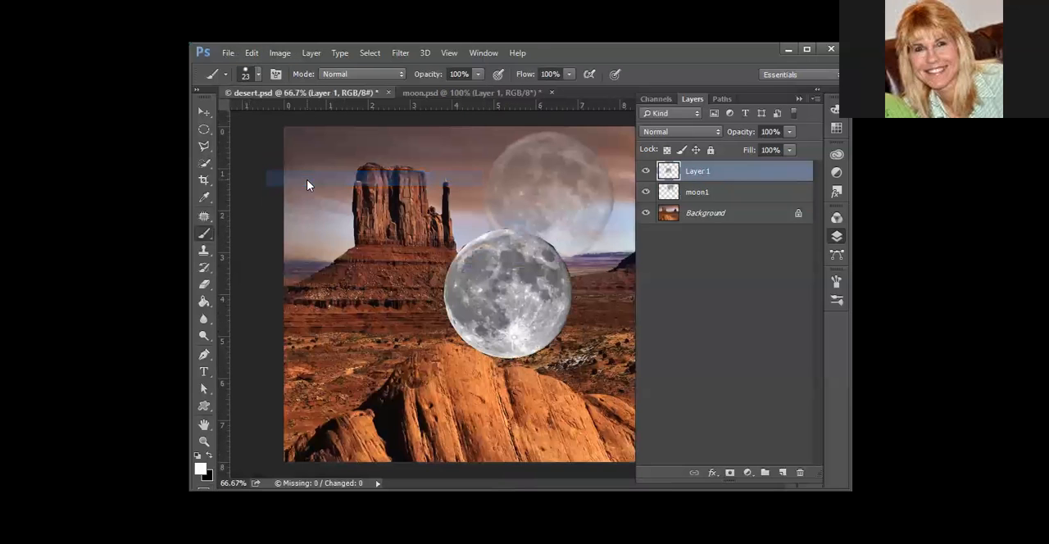
Rename the newly pasted moon layer as moon2
double_click(703, 172)
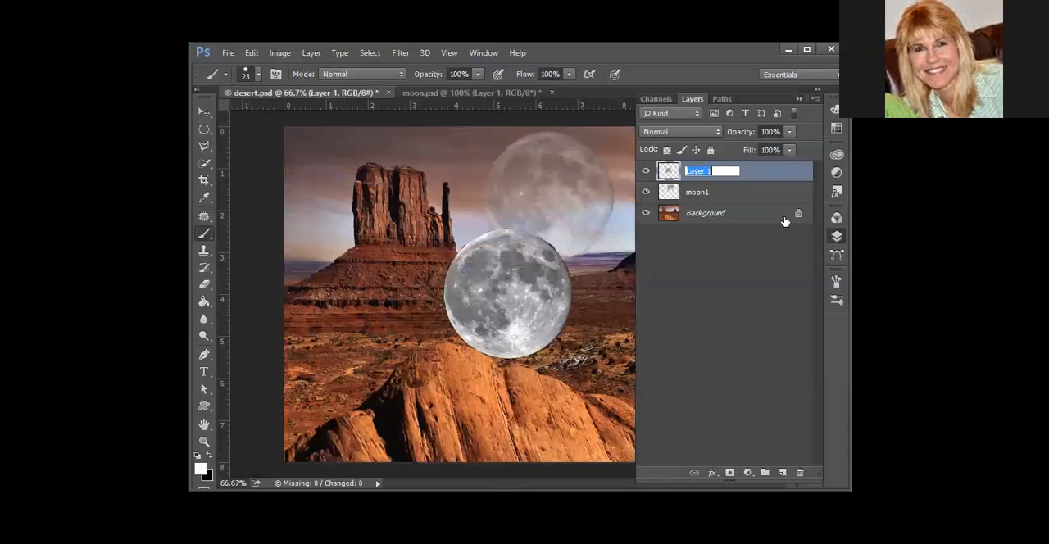
type("moon2")
key("Return")
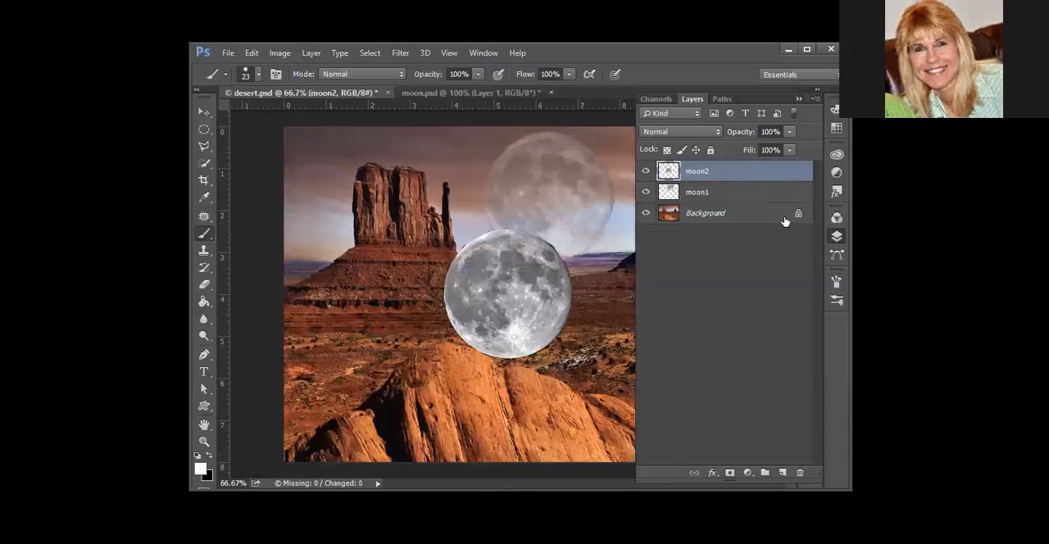
Hide the moon1 layer and move the moon2 moon up into the sky to the right of the butte
left_click(647, 193)
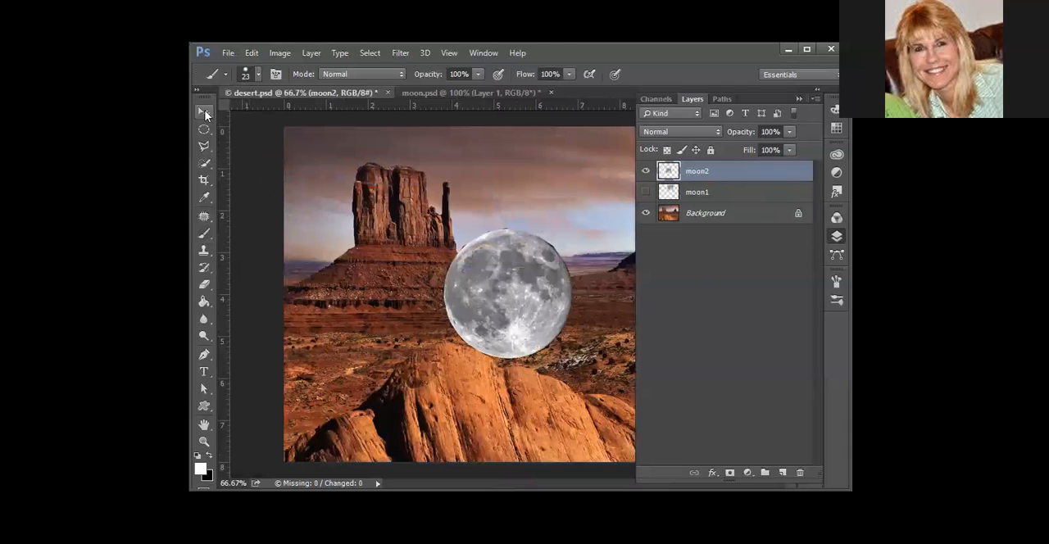
key("v")
mouse_move(517, 292)
left_mouse_down()
mouse_move(531, 274)
mouse_move(540, 205)
mouse_move(558, 204)
left_mouse_up()
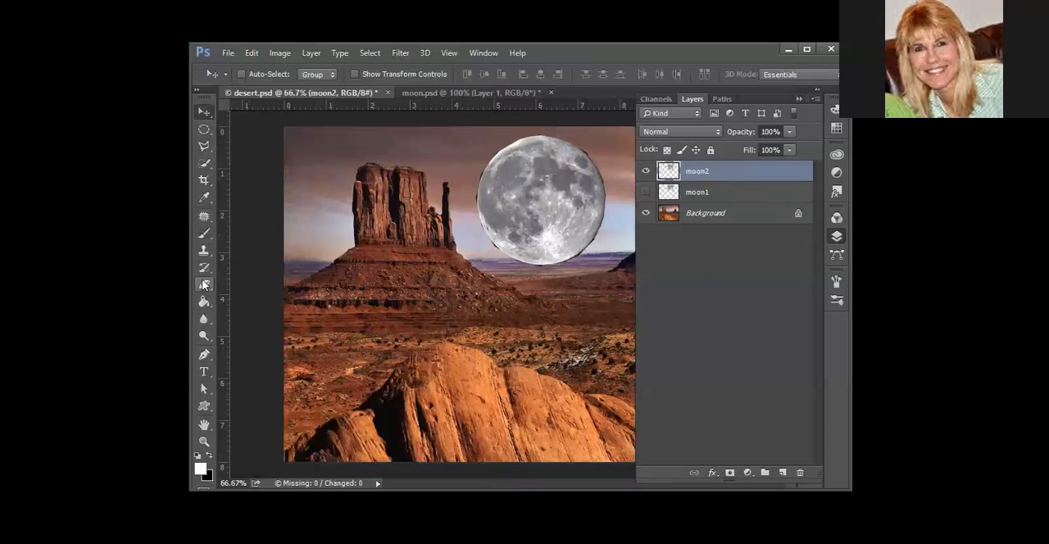
Erase the dark fringe along the left edge of the moon2 moon with the Eraser at size 10
left_click(204, 318)
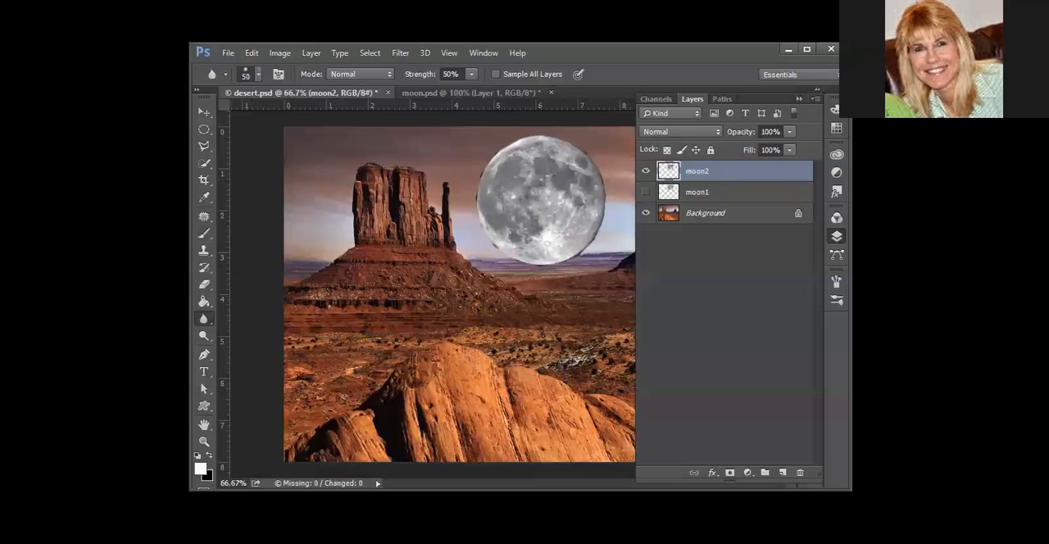
key("ctrl+plus")
key("ctrl+plus")
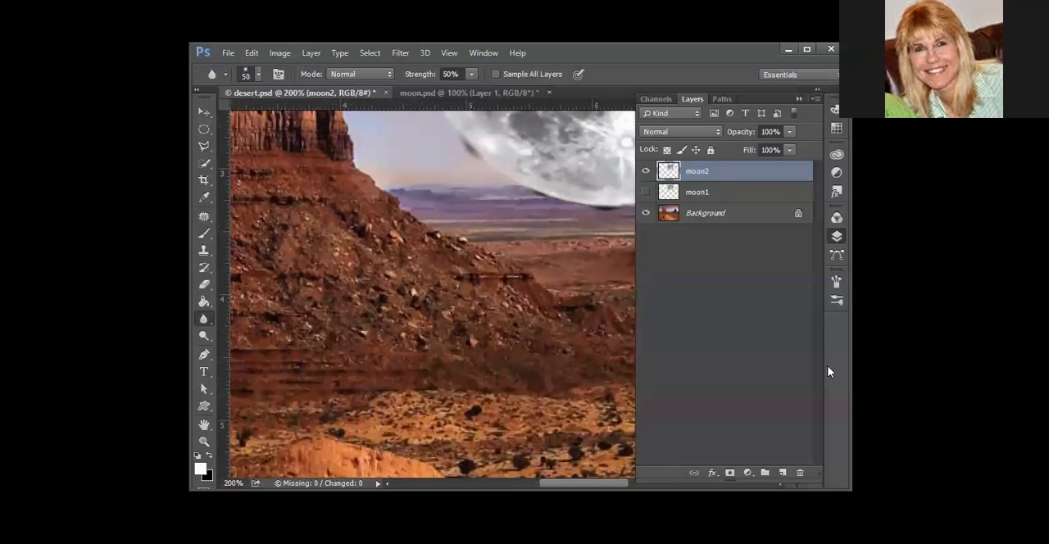
scroll(511, 218, "up", 3)
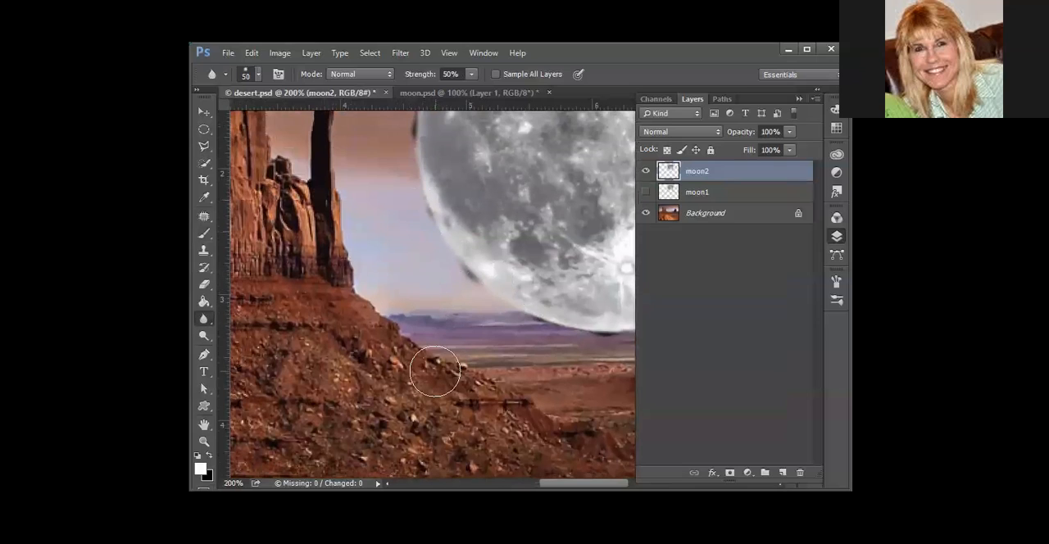
left_click(204, 283)
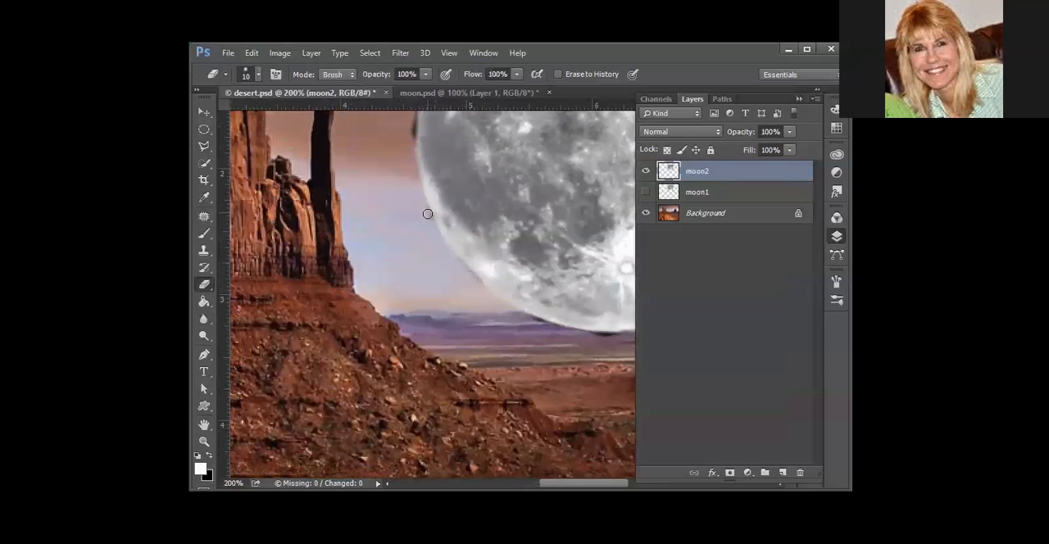
scroll(427, 245, "up", 3)
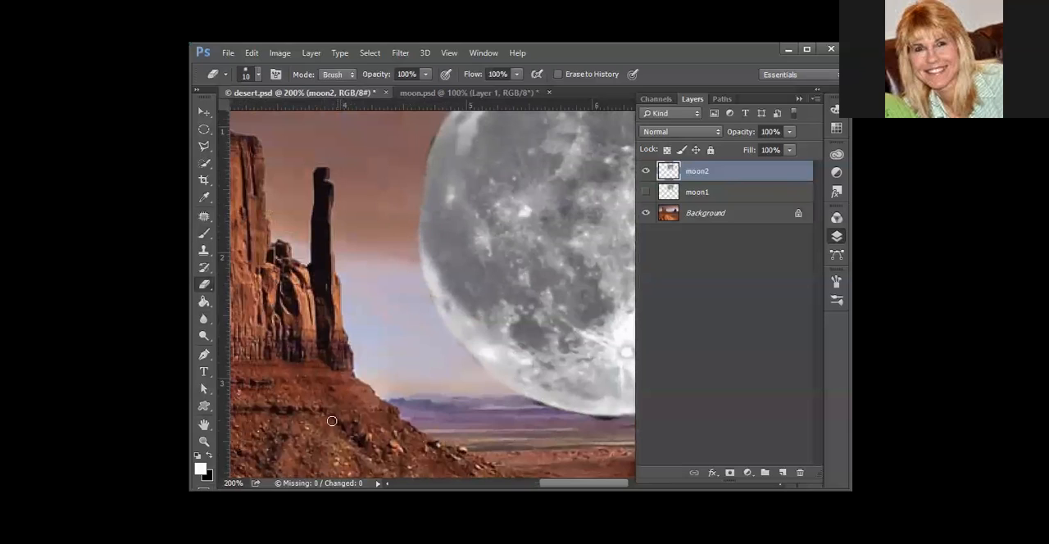
Blur the left, top and right edges of the moon2 moon using a size 50 Blur brush at 50% strength
left_click(204, 320)
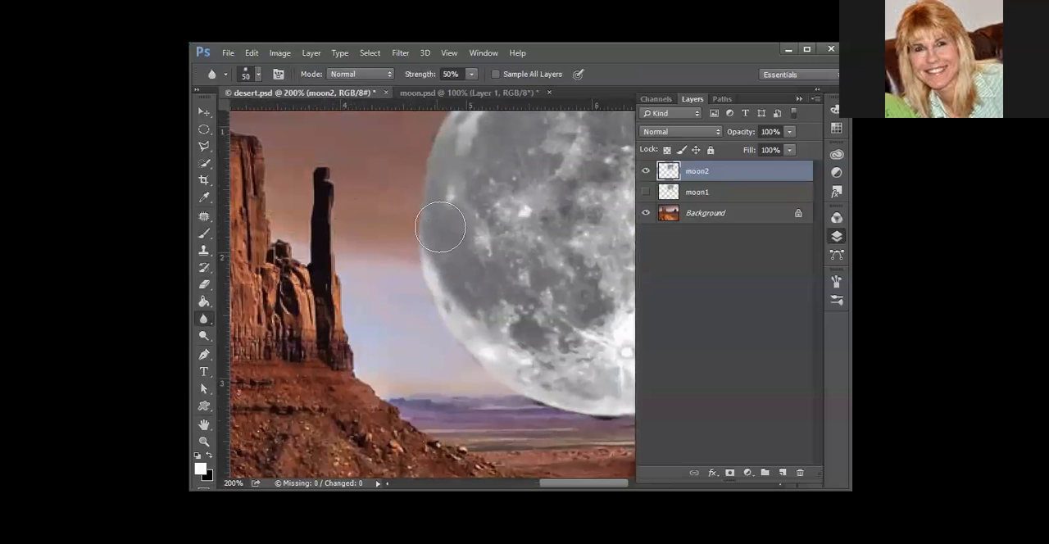
mouse_move(456, 369)
left_mouse_down()
mouse_move(598, 409)
mouse_move(565, 402)
left_mouse_up()
left_click_drag(540, 352, 403, 543)
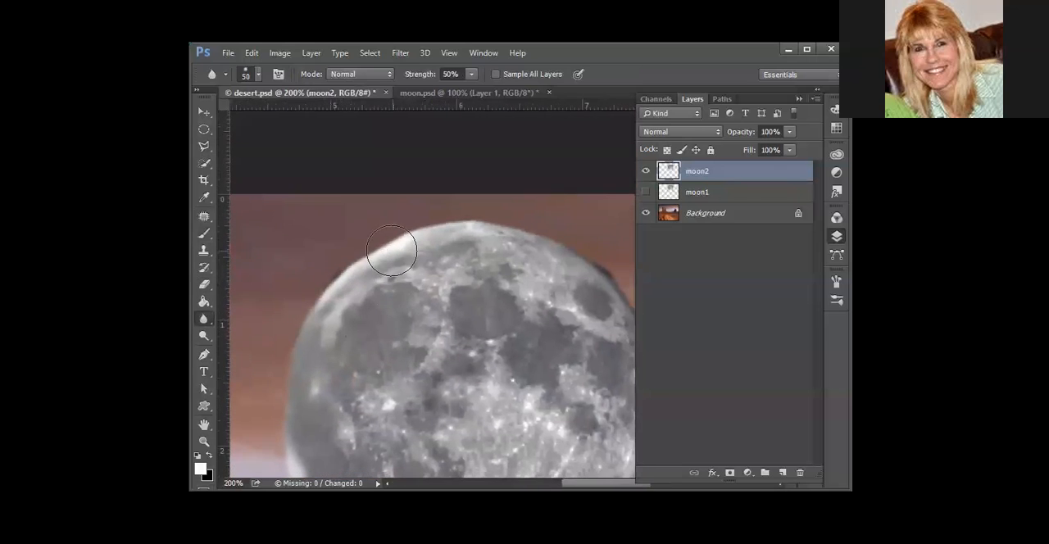
mouse_move(316, 288)
left_mouse_down()
mouse_move(334, 259)
mouse_move(510, 232)
mouse_move(409, 213)
mouse_move(610, 260)
mouse_move(551, 228)
mouse_move(602, 300)
mouse_move(624, 289)
left_mouse_up()
left_click_drag(546, 411, 428, 332)
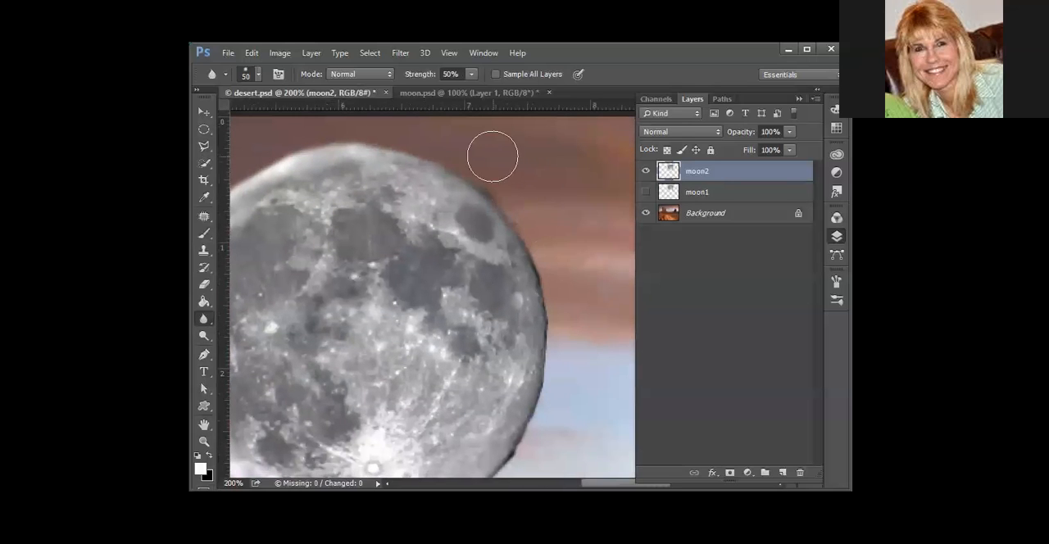
mouse_move(517, 195)
left_mouse_down()
mouse_move(554, 261)
mouse_move(537, 428)
left_mouse_up()
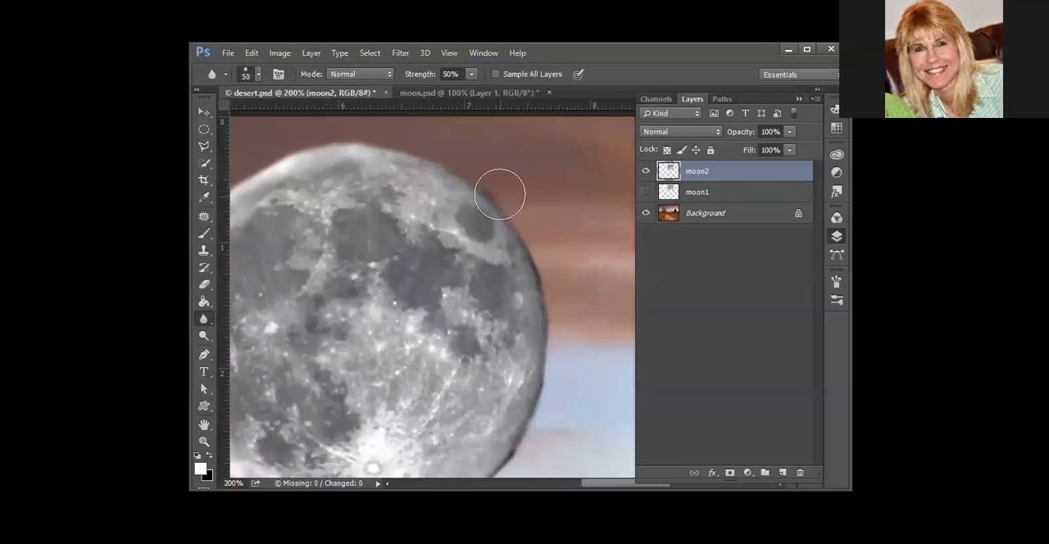
Erase the dark fringe along the upper-right edge of the moon2 moon with the Eraser at size 10
left_click(204, 284)
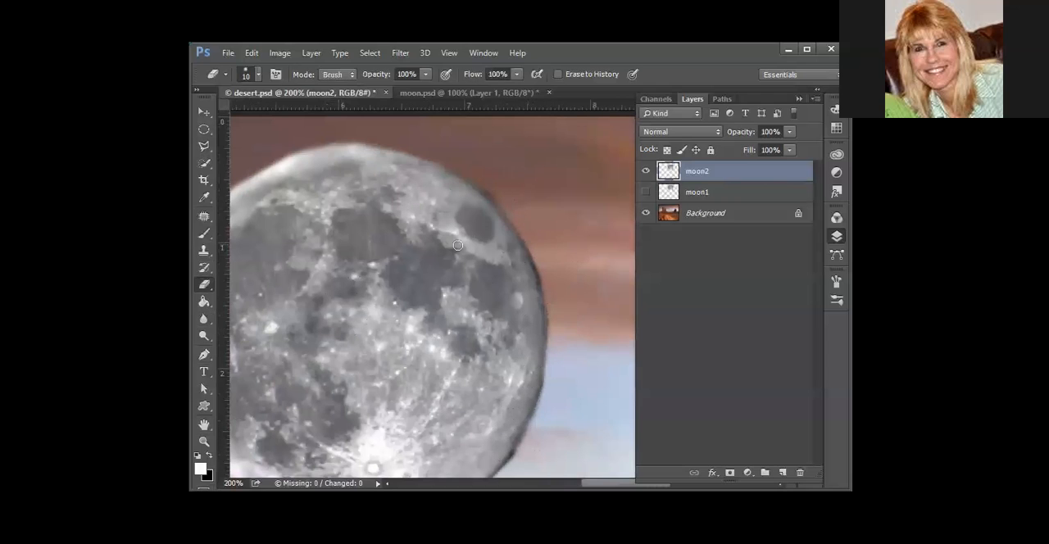
left_click_drag(520, 237, 541, 272)
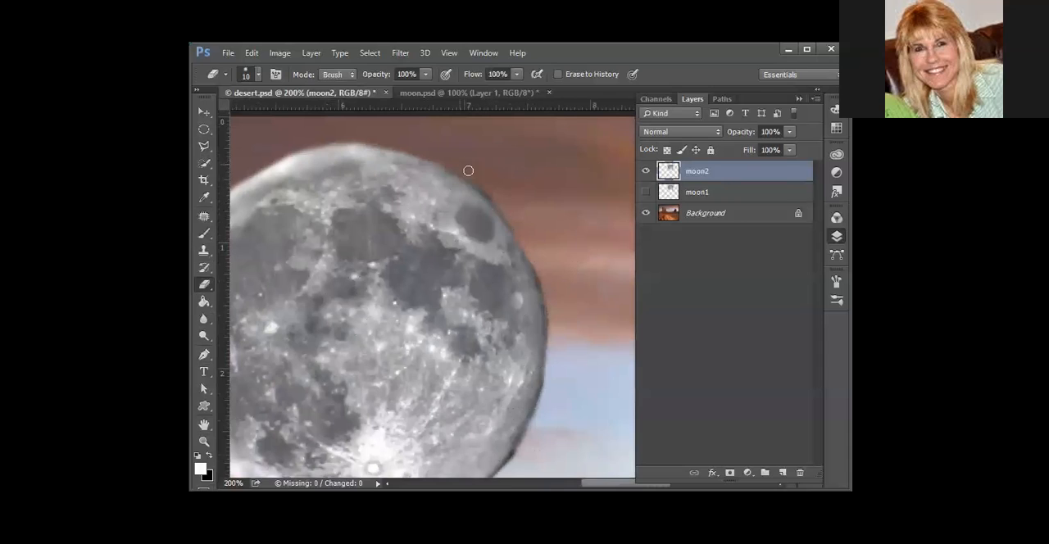
scroll(514, 221, "down", 3)
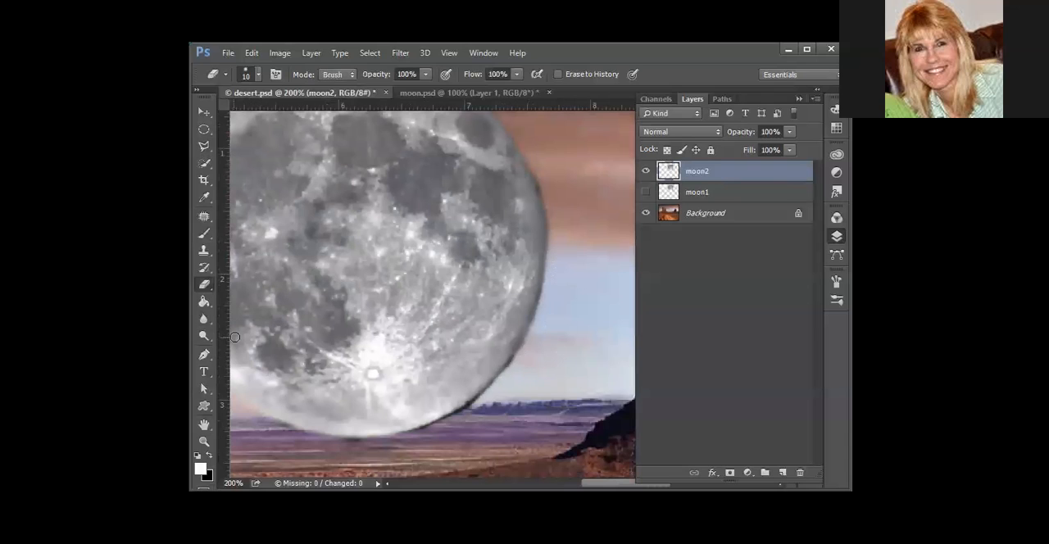
Blur the moon2 moon's edge from the lower right up and over the top with the size 50 Blur brush at 50% strength
left_click(205, 321)
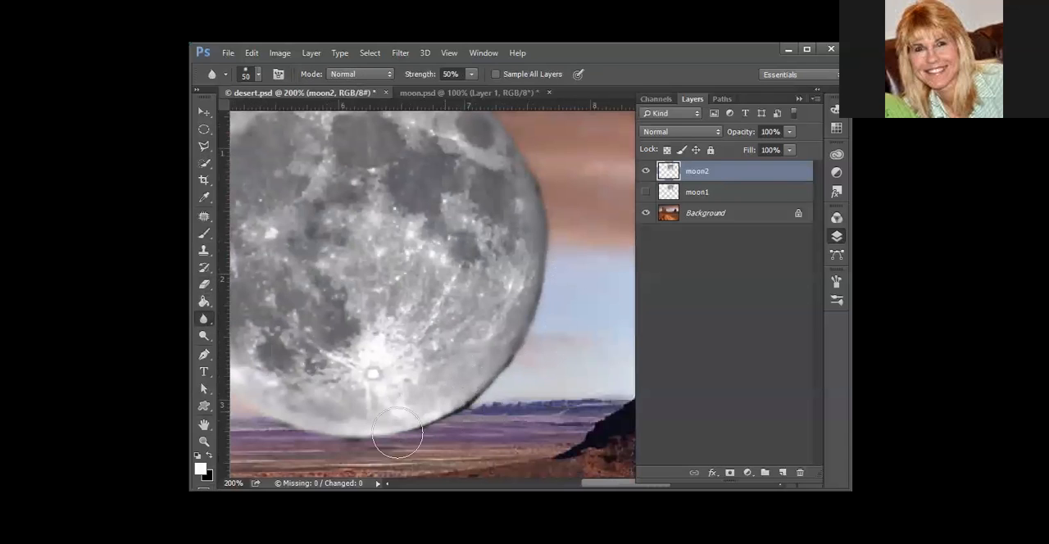
mouse_move(463, 427)
left_mouse_down()
mouse_move(490, 411)
mouse_move(507, 365)
mouse_move(503, 377)
mouse_move(610, 292)
mouse_move(598, 242)
mouse_move(542, 299)
mouse_move(546, 213)
left_mouse_up()
scroll(547, 274, "up", 3)
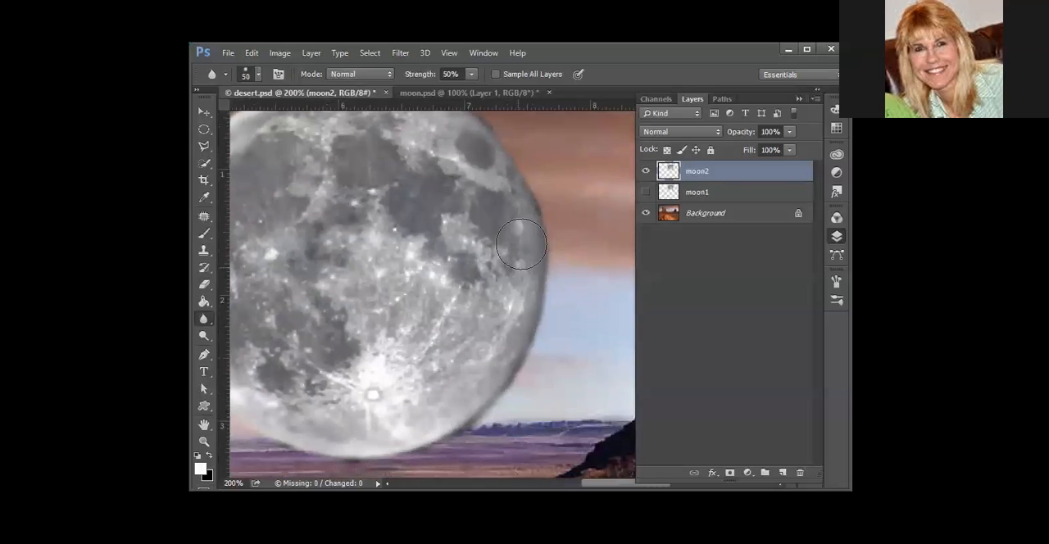
mouse_move(546, 273)
left_mouse_down()
mouse_move(512, 192)
mouse_move(391, 137)
mouse_move(499, 186)
mouse_move(385, 152)
mouse_move(371, 125)
mouse_move(302, 132)
left_mouse_up()
scroll(552, 351, "down", 5)
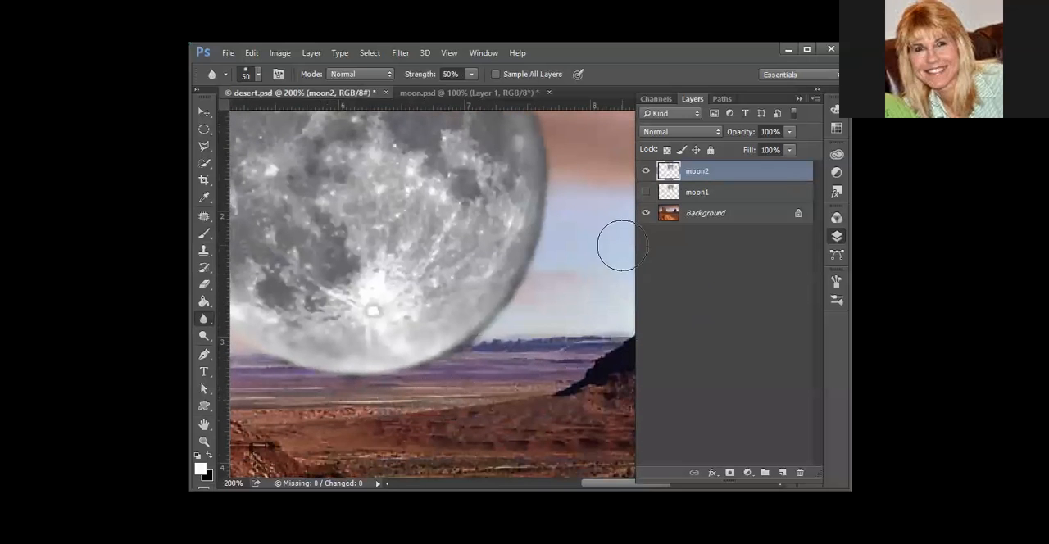
Try several blend modes on the moon2 layer and set it to Soft Light
left_click(680, 131)
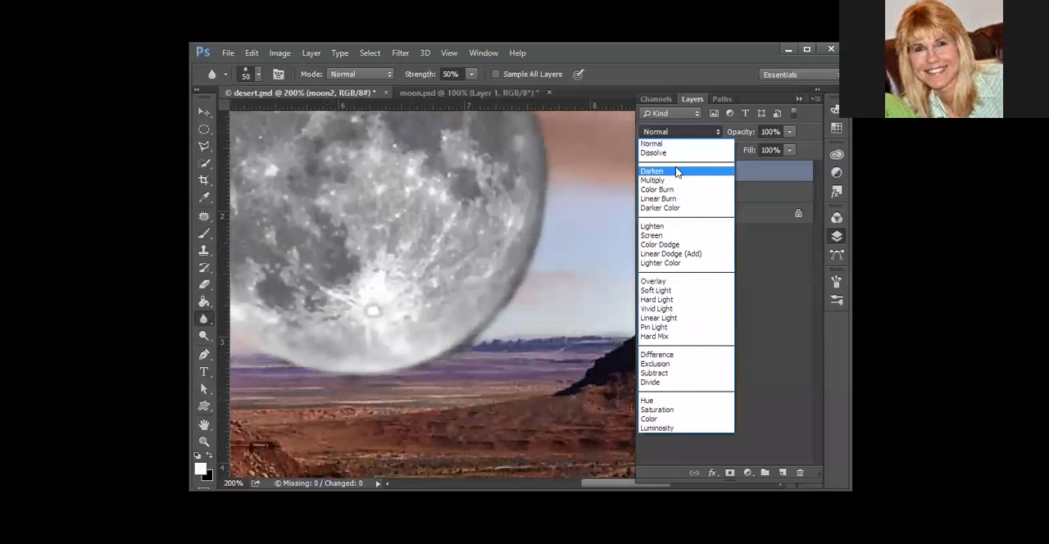
left_click(675, 170)
scroll(664, 132, "down", 4)
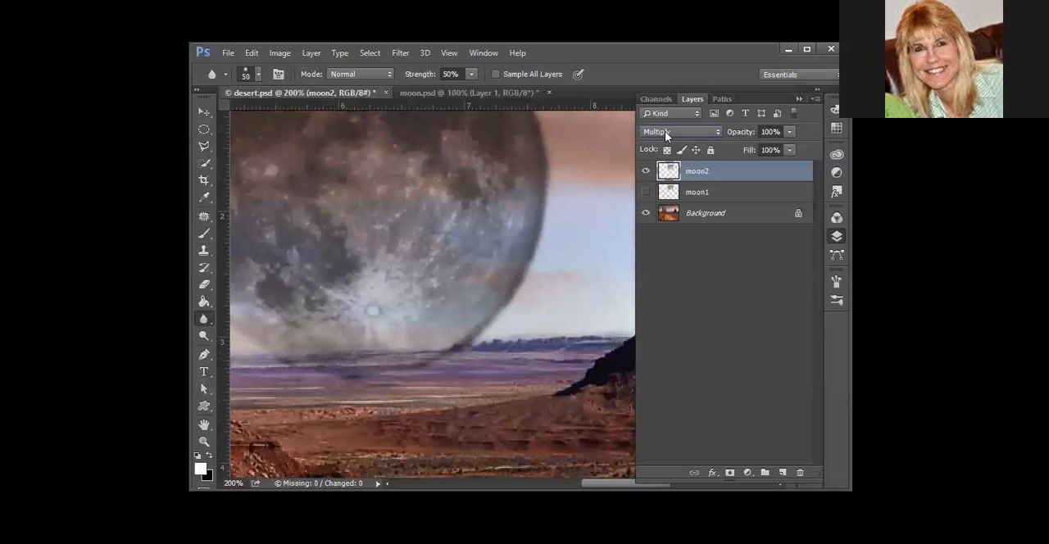
scroll(662, 132, "down", 3)
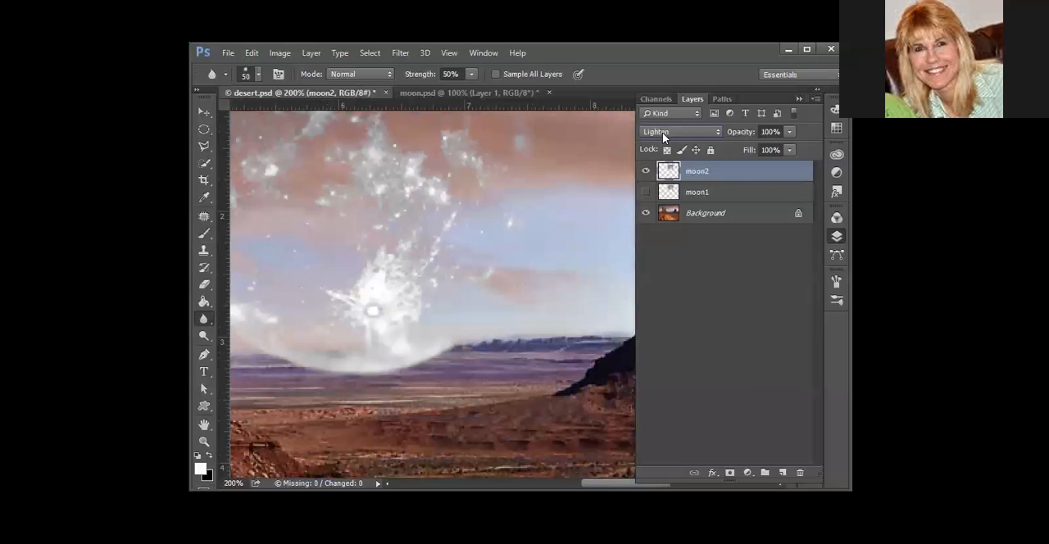
scroll(662, 132, "down", 3)
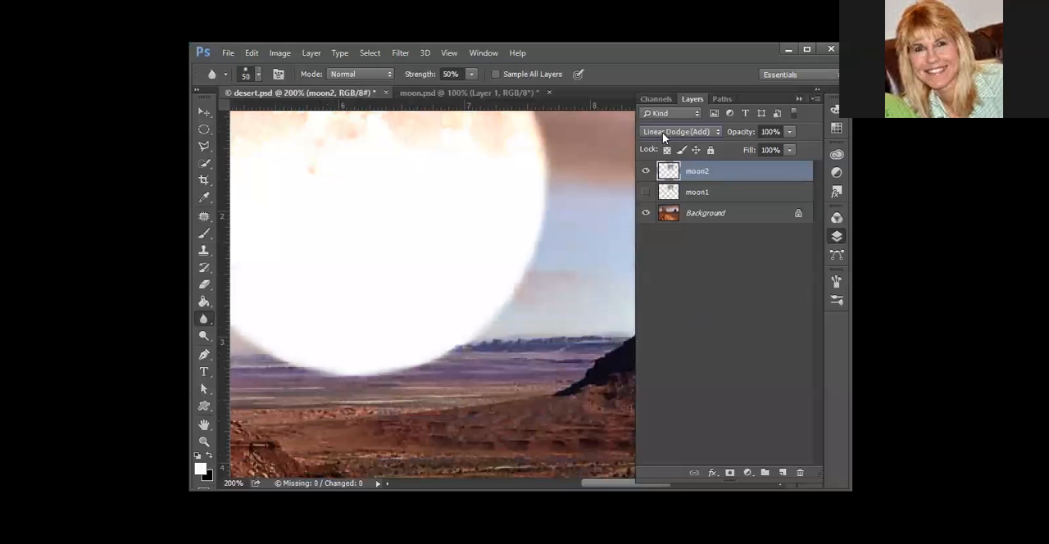
scroll(662, 132, "down", 1)
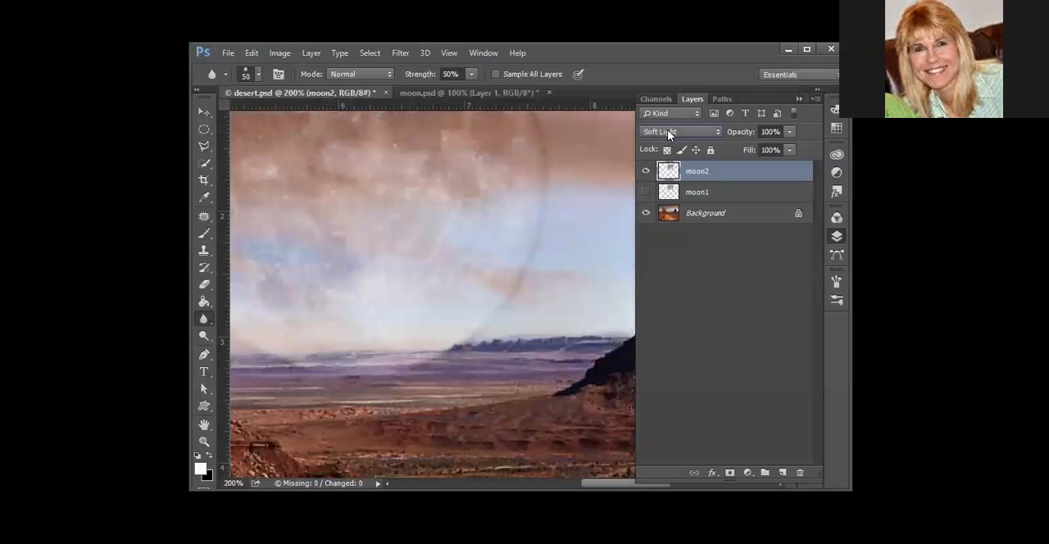
Move the moon2 moon slightly up and to the right in the sky between the buttes
key("ctrl+minus")
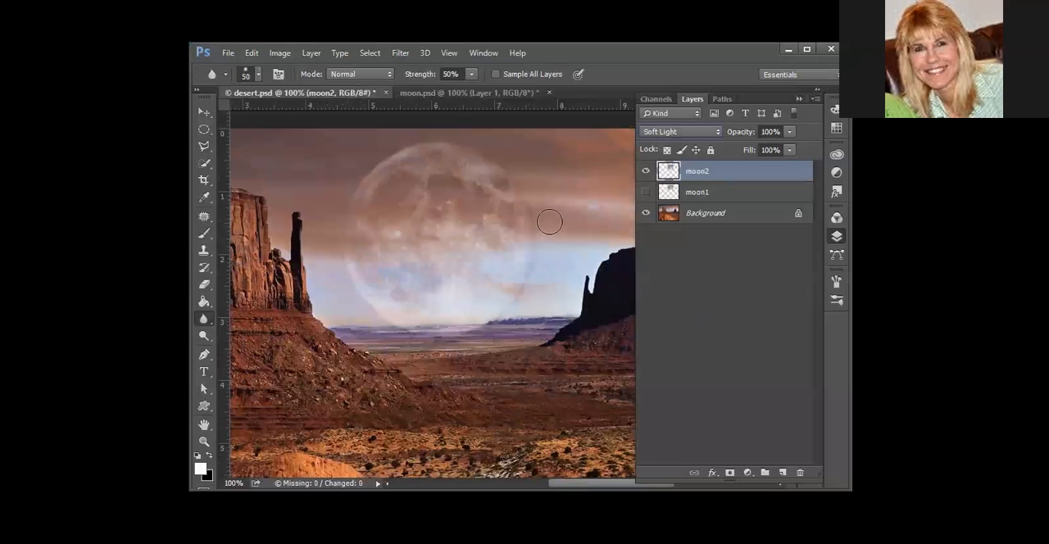
left_click(204, 112)
left_click_drag(477, 300, 484, 275)
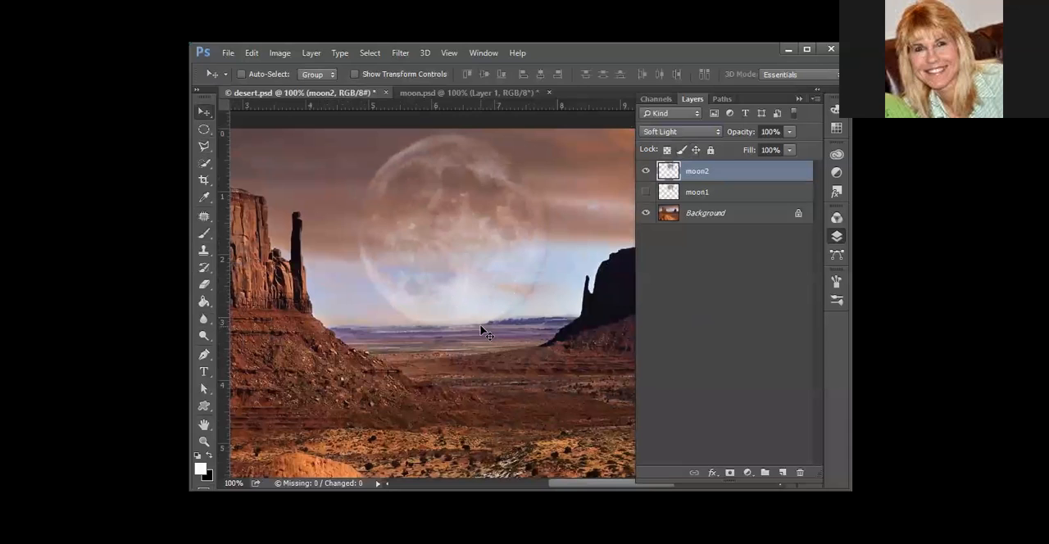
scroll(483, 319, "up", 2)
scroll(512, 289, "down", 3)
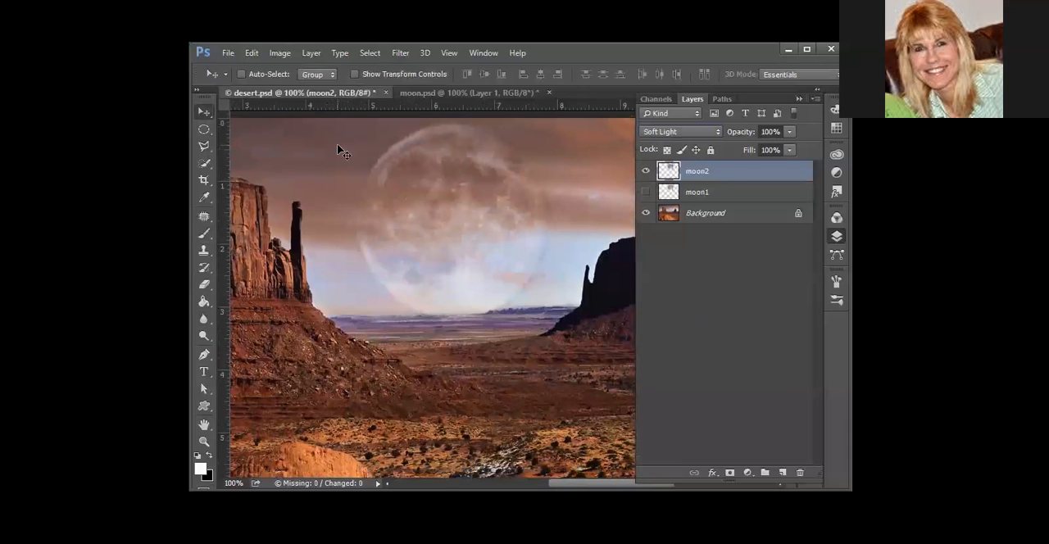
Drop the existing selection in moon.psd and trace a closed selection around the moon with the Magnetic Lasso Tool
left_click(449, 95)
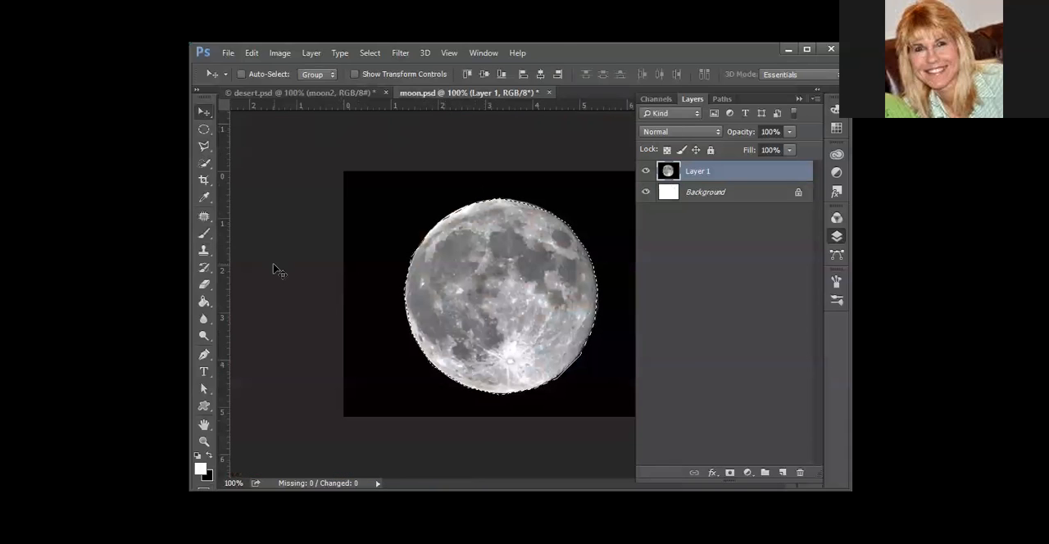
key("ctrl+d")
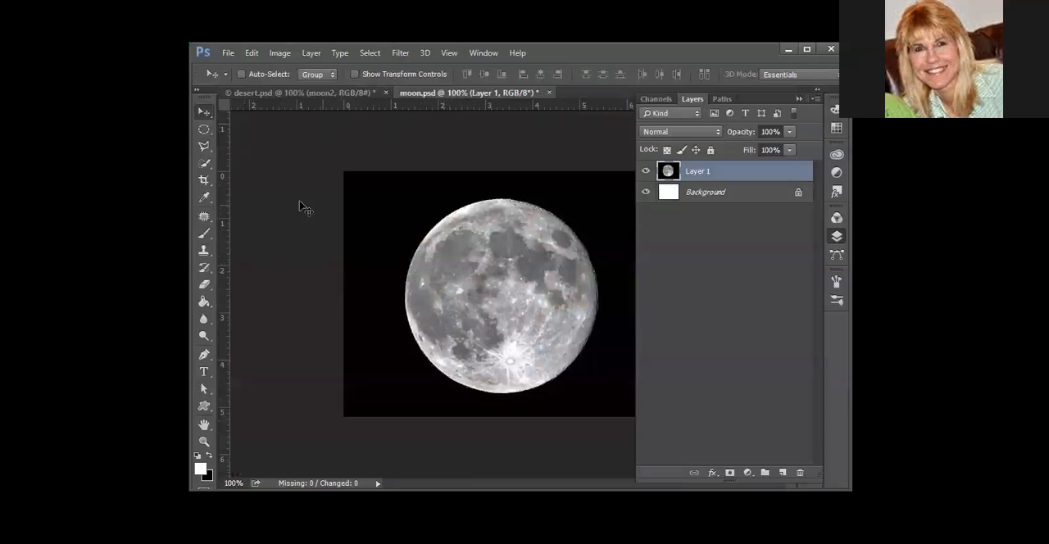
left_click(204, 150)
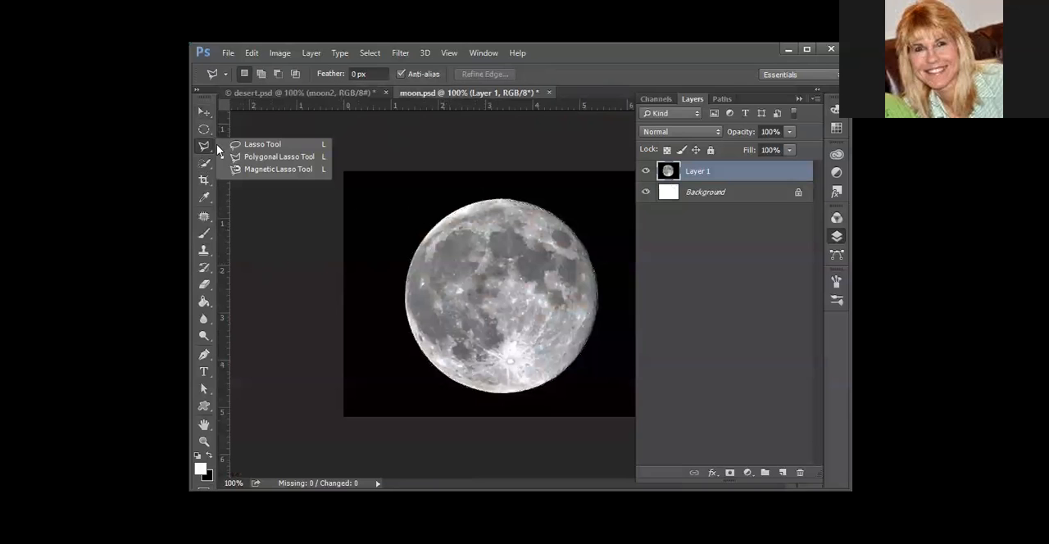
left_click(270, 169)
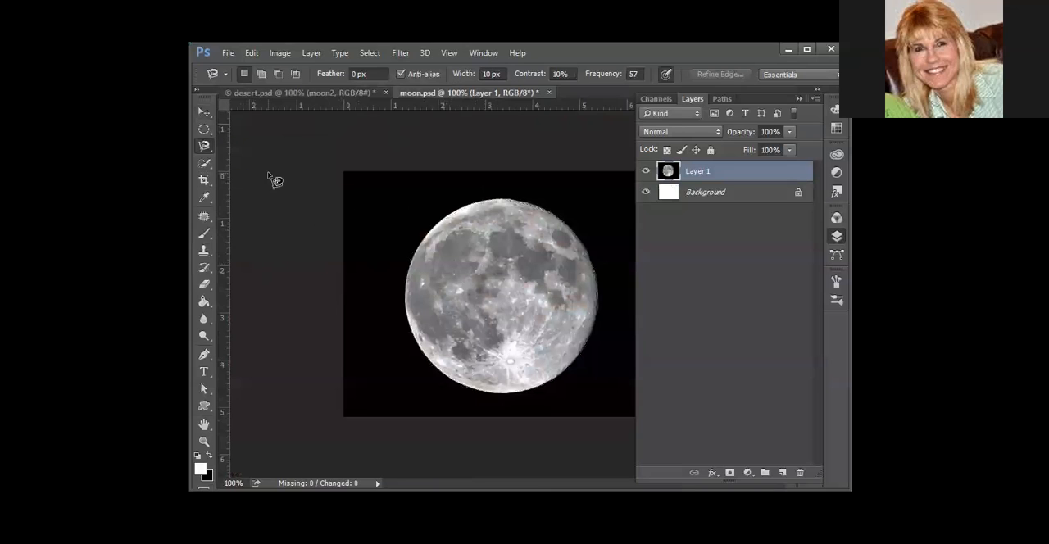
left_click(459, 208)
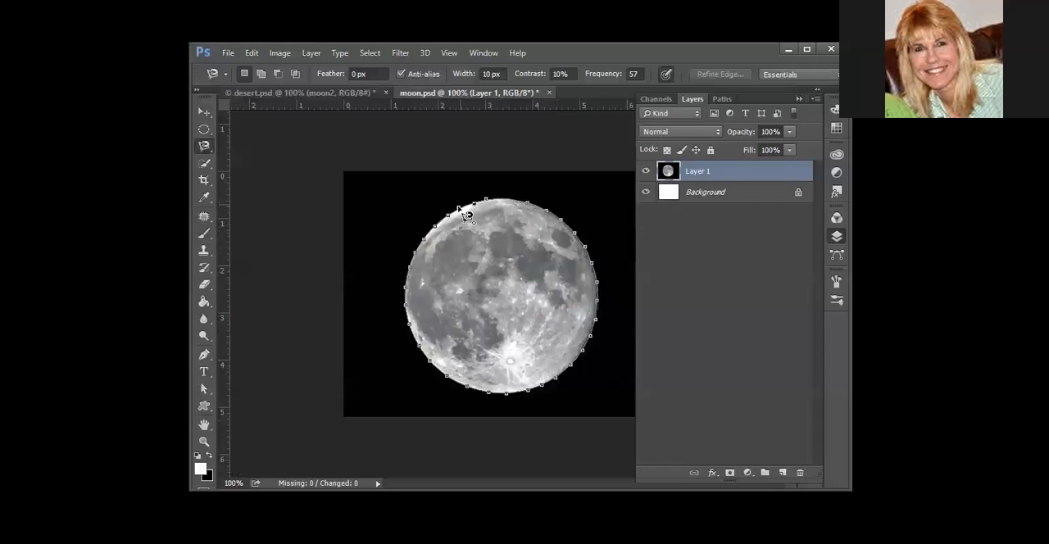
left_click(465, 211)
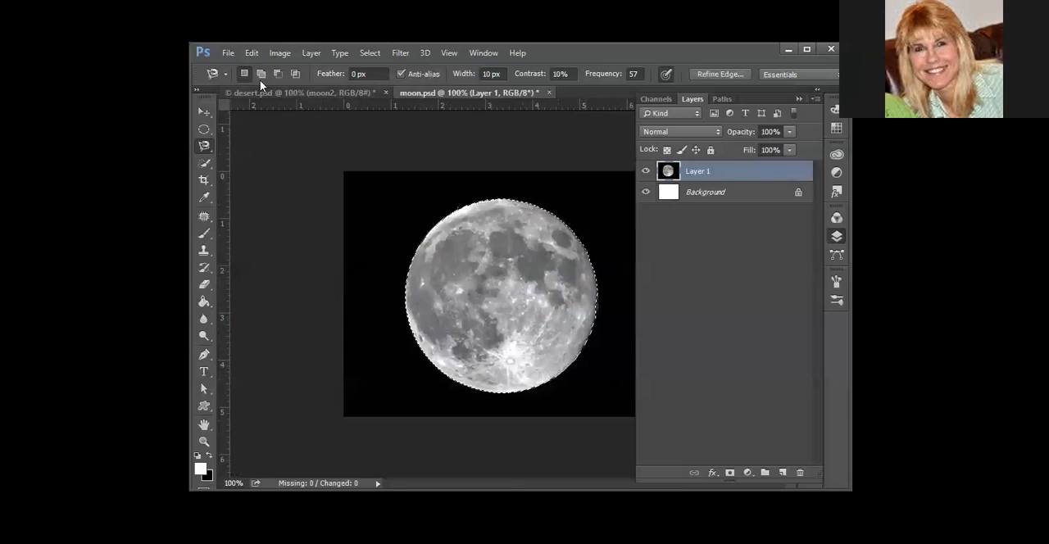
Copy the selected moon, hide the moon2 layer in desert.psd and paste the moon there as a new layer
left_click(253, 53)
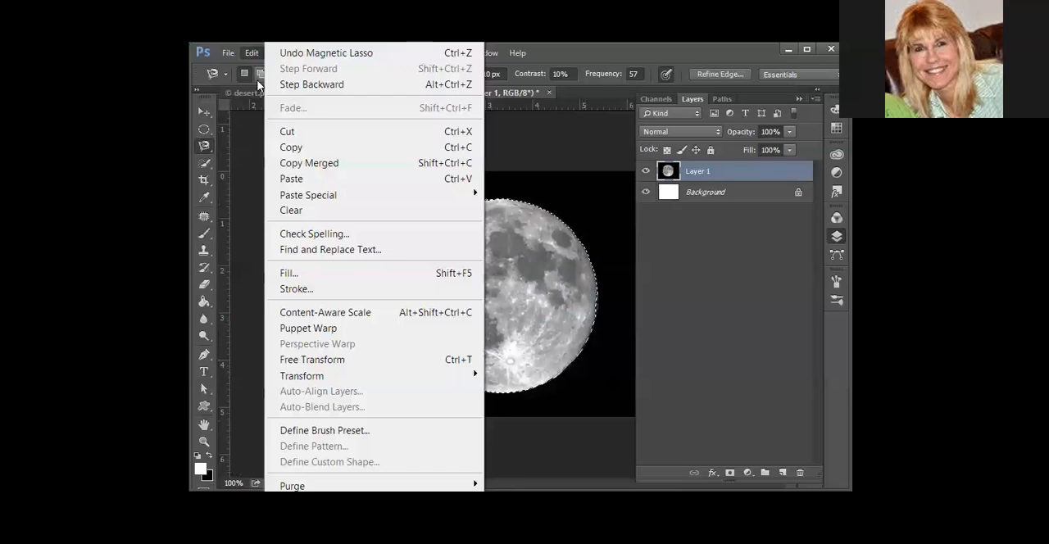
left_click(300, 146)
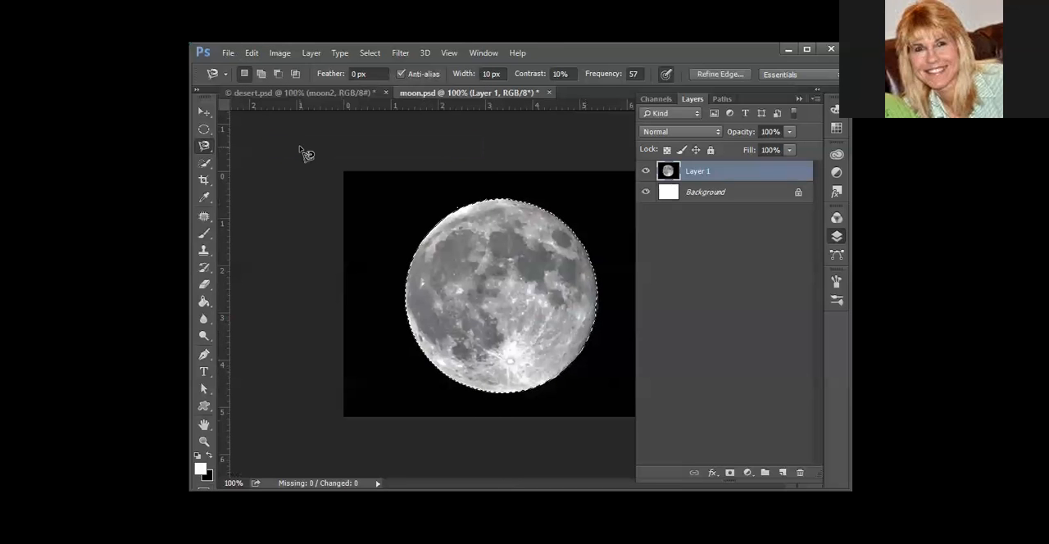
left_click(267, 93)
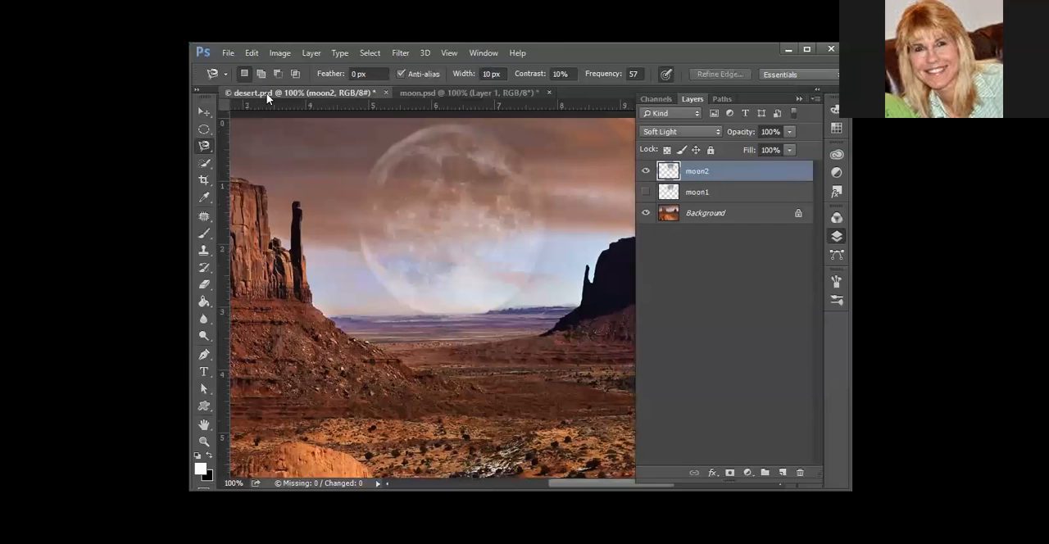
left_click(645, 172)
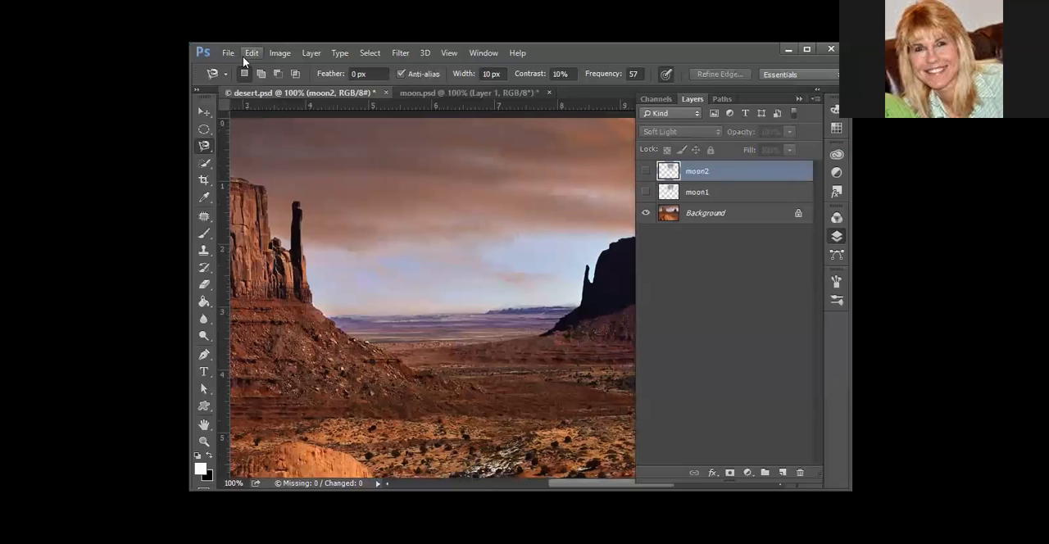
left_click(250, 53)
left_click(294, 177)
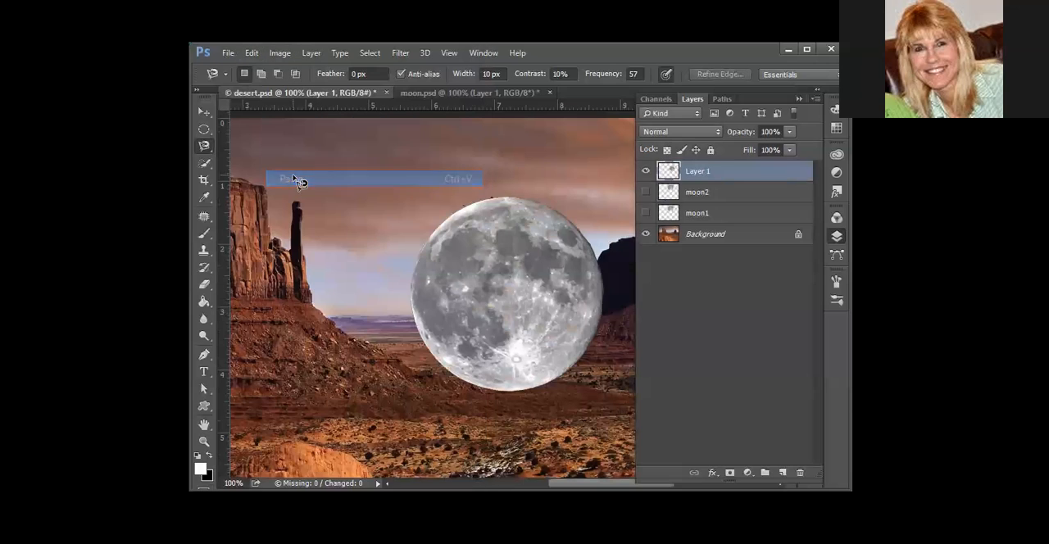
Move the pasted moon up into the sky between the buttes and rename its layer as moon3
left_click(204, 112)
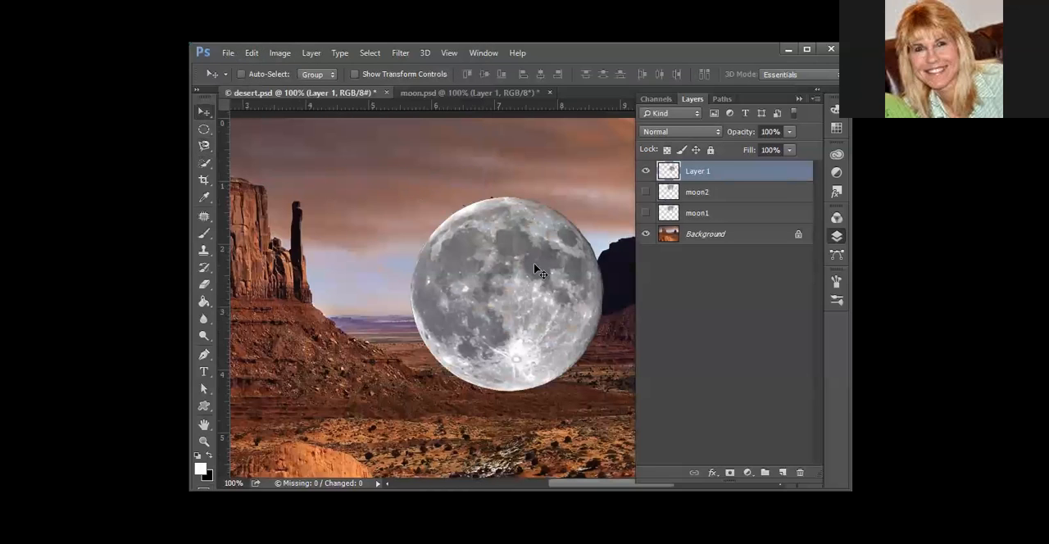
left_click_drag(542, 313, 494, 235)
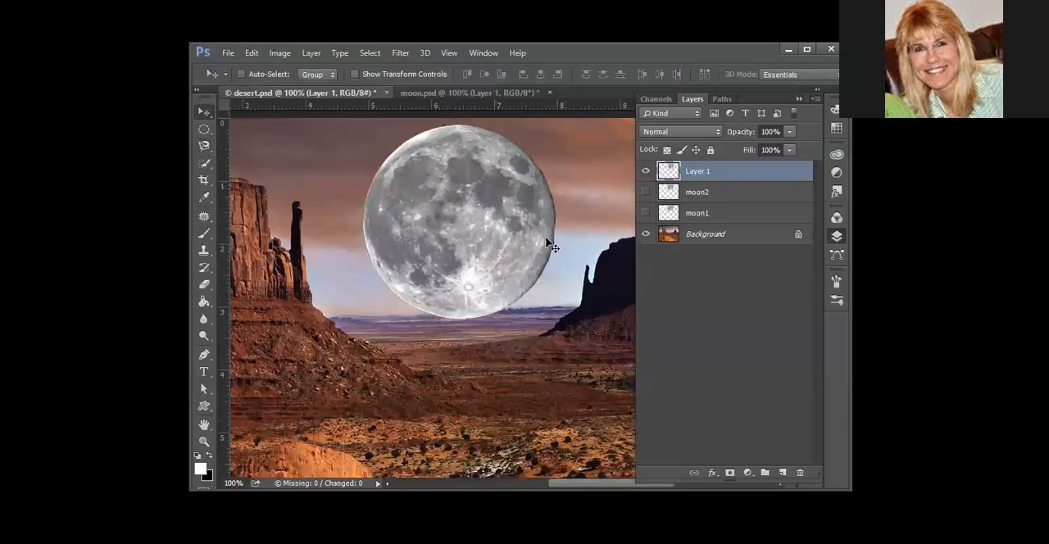
double_click(699, 171)
type("moon3")
key("Return")
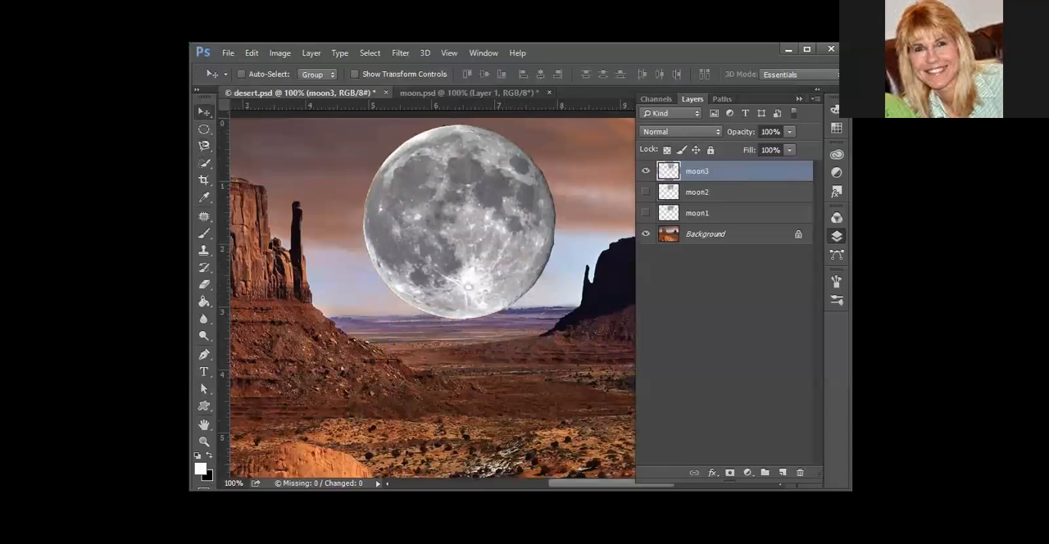
Set the moon3 layer's blend mode to Hard Light and its opacity to 30%
left_click(682, 132)
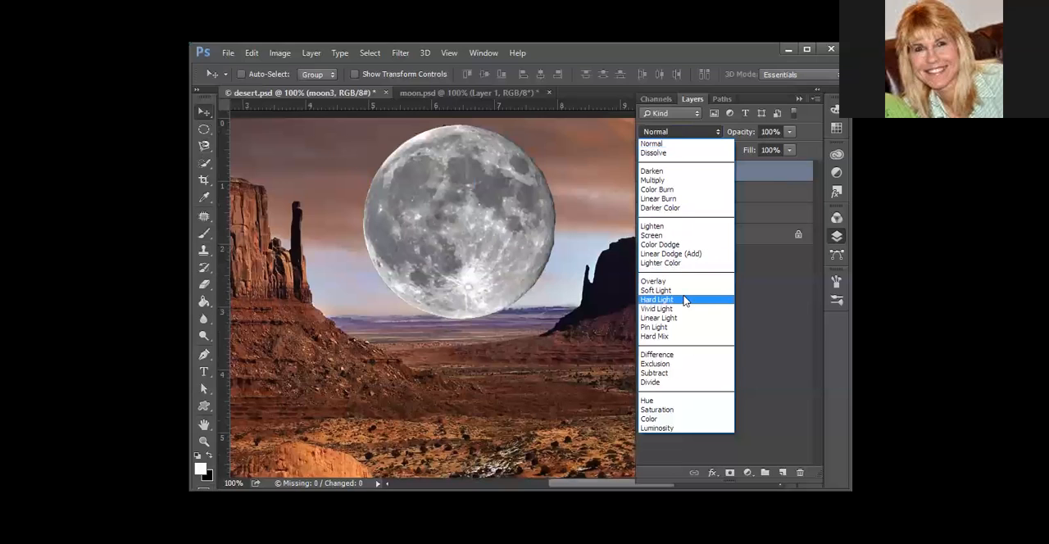
left_click(686, 300)
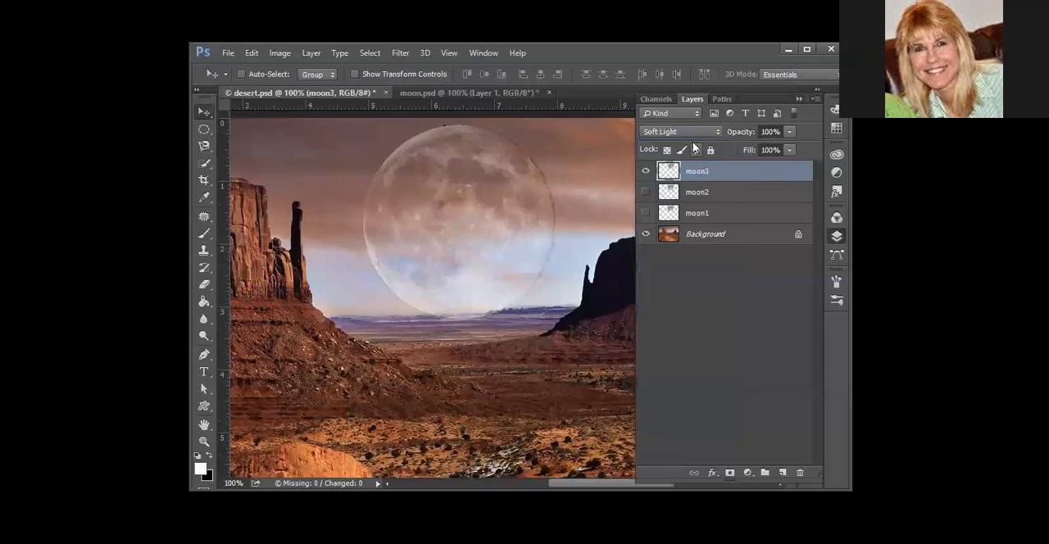
key("Down")
key("Up")
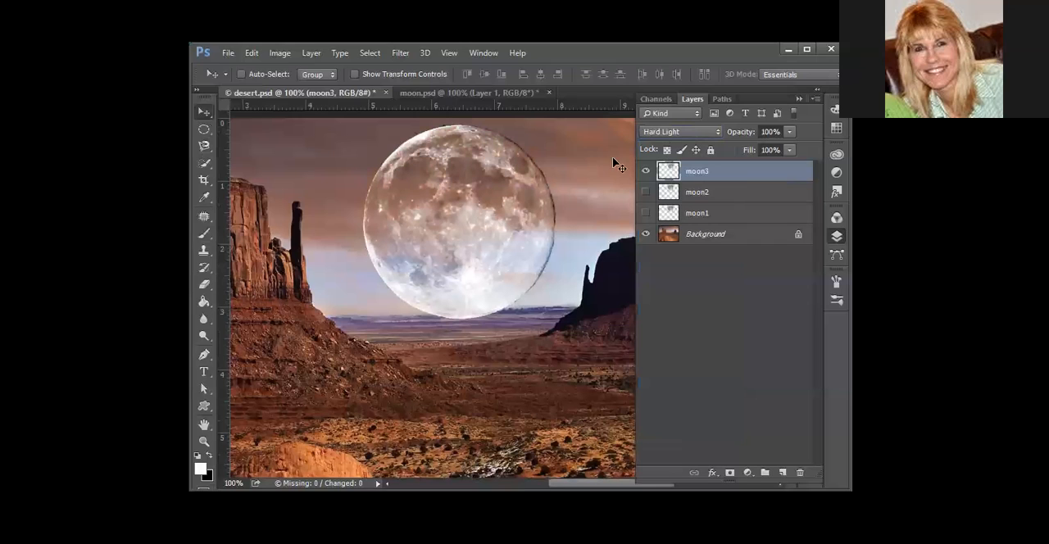
left_click(790, 132)
left_click_drag(789, 149, 746, 150)
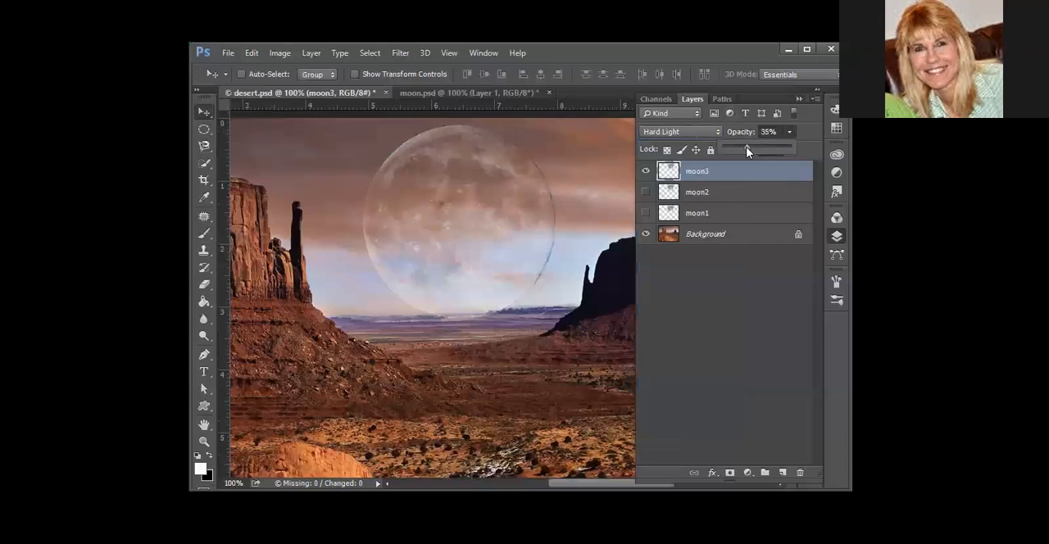
left_click_drag(750, 148, 743, 147)
Blur the dark right edge of the moon3 moon using the size 50 Blur brush at 50% strength
left_click(203, 318)
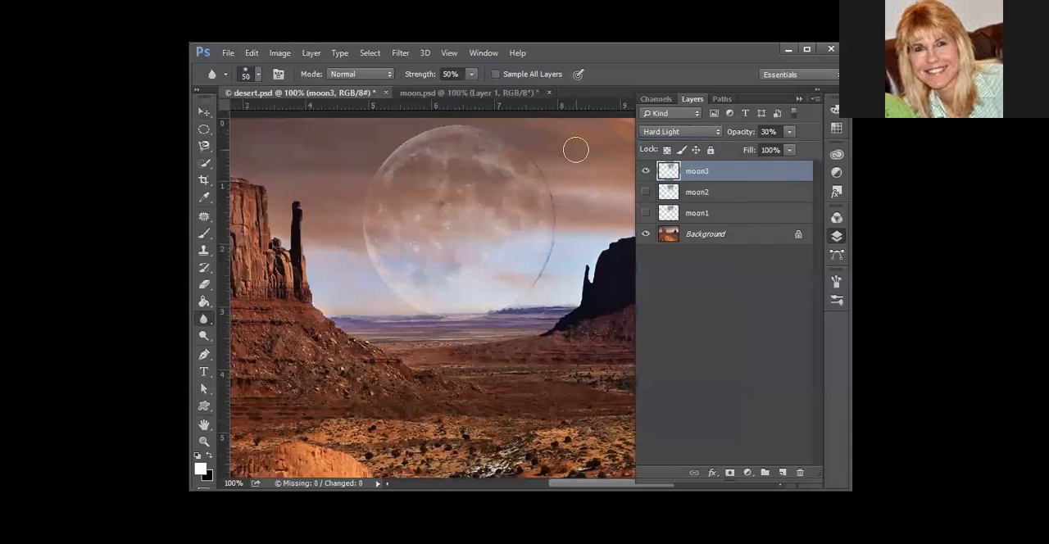
left_click_drag(529, 142, 552, 253)
mouse_move(508, 299)
left_mouse_down()
mouse_move(547, 209)
mouse_move(554, 259)
mouse_move(556, 223)
mouse_move(544, 181)
mouse_move(497, 140)
mouse_move(414, 138)
mouse_move(365, 186)
mouse_move(365, 255)
mouse_move(431, 321)
mouse_move(393, 294)
mouse_move(474, 324)
mouse_move(518, 308)
mouse_move(551, 288)
mouse_move(566, 242)
mouse_move(555, 258)
mouse_move(558, 214)
mouse_move(549, 259)
mouse_move(551, 199)
mouse_move(526, 155)
mouse_move(524, 123)
left_mouse_up()
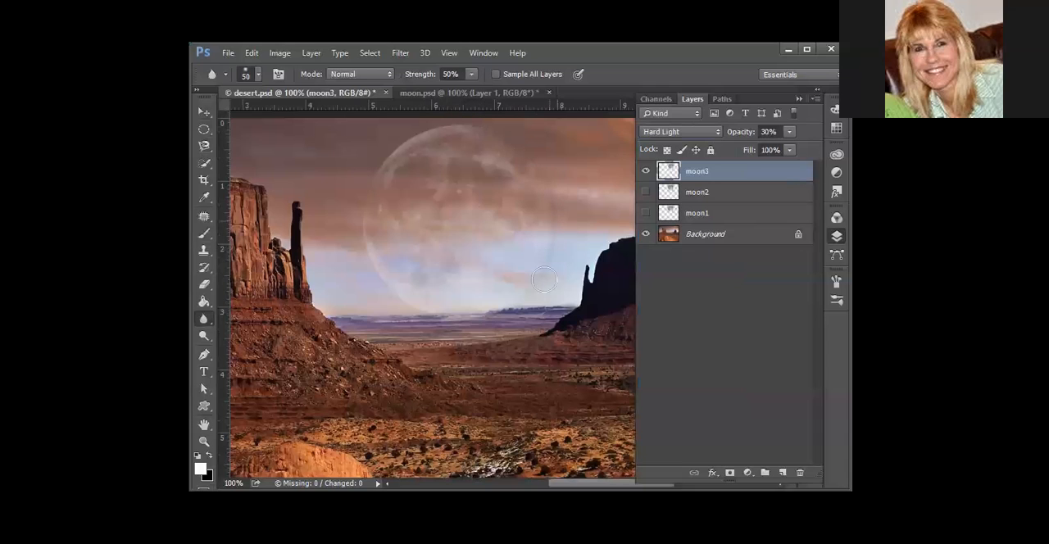